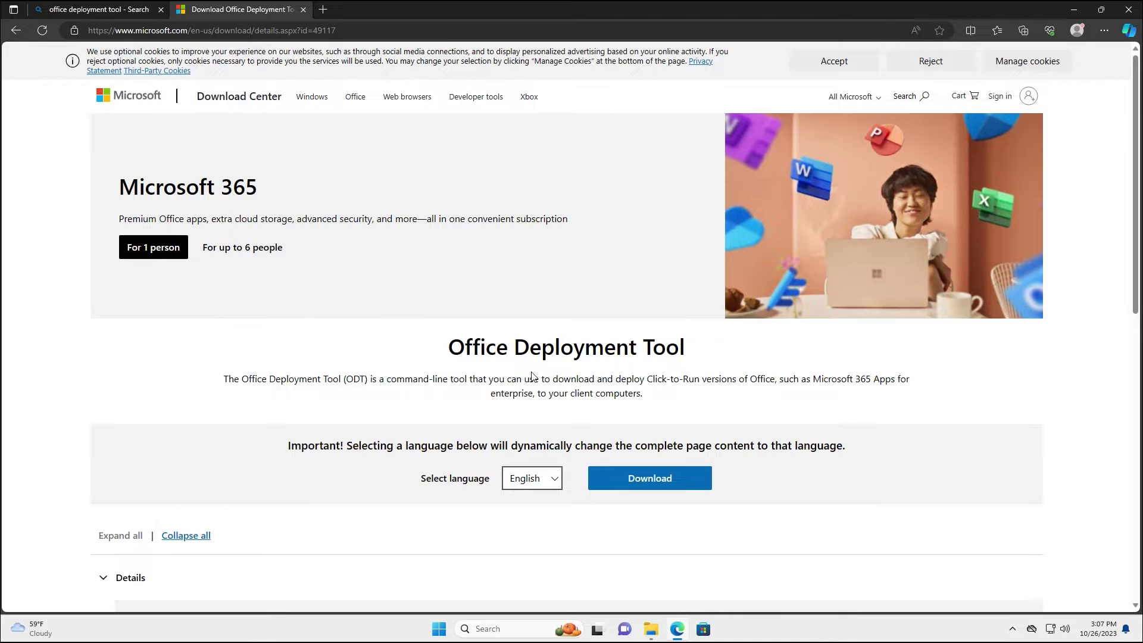
Download and run the Office Deployment Tool, allowing changes and accepting its license terms
click(657, 483)
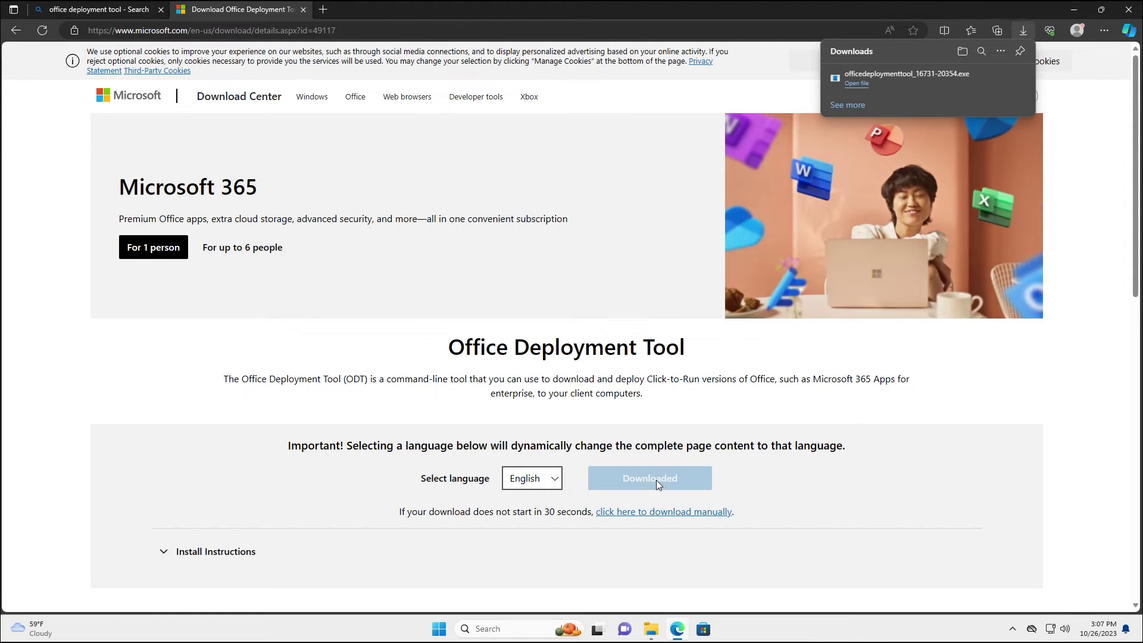
click(855, 84)
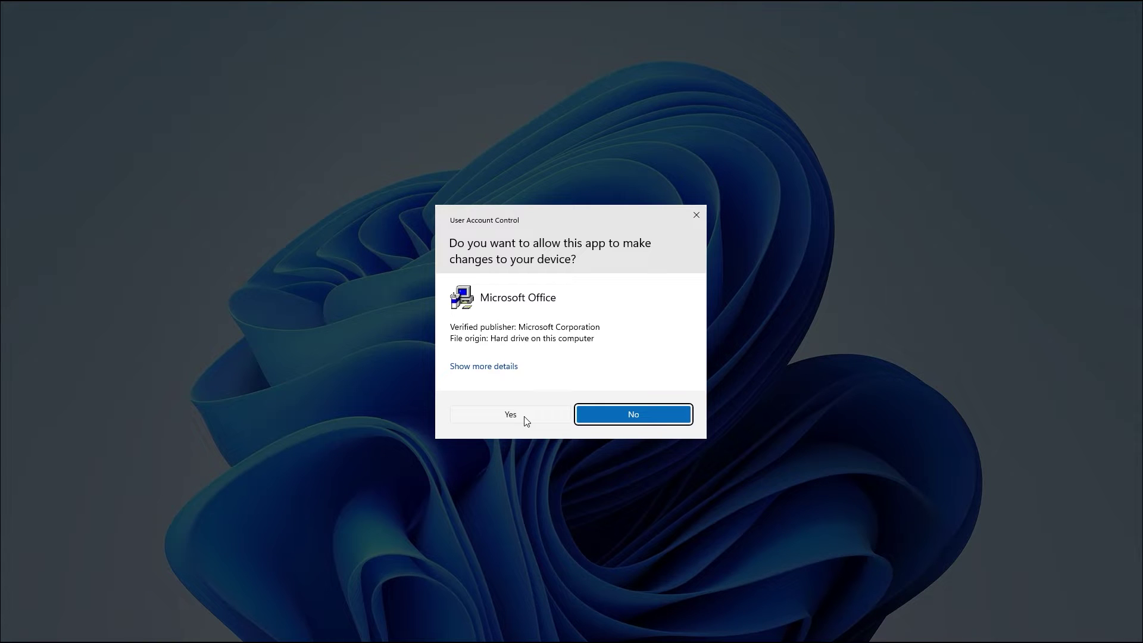
click(539, 418)
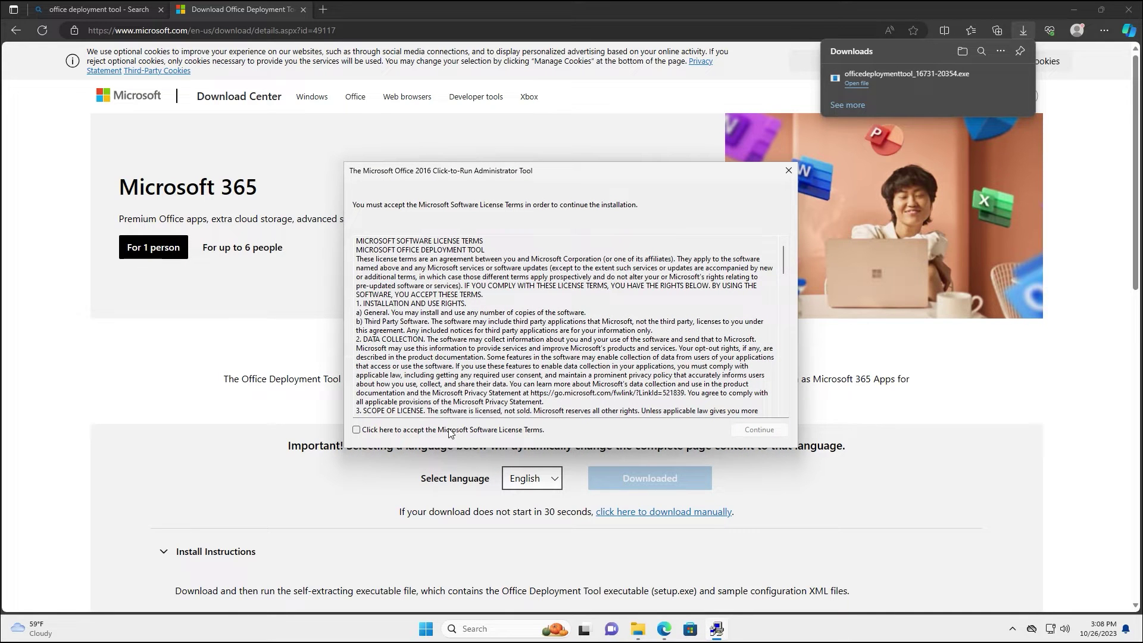
click(451, 430)
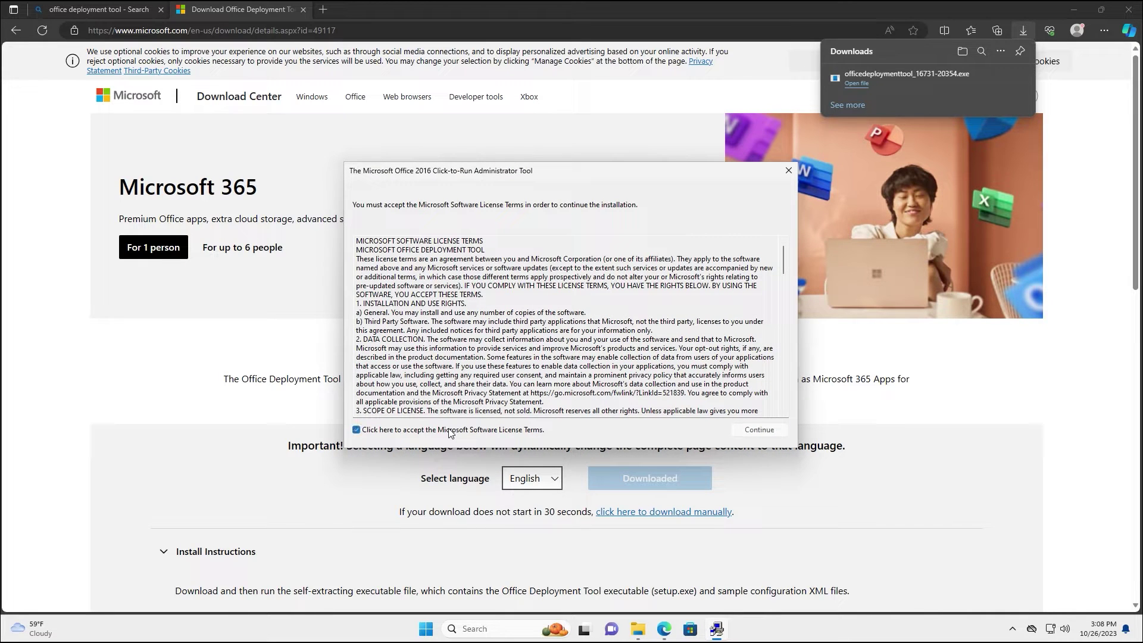
click(769, 432)
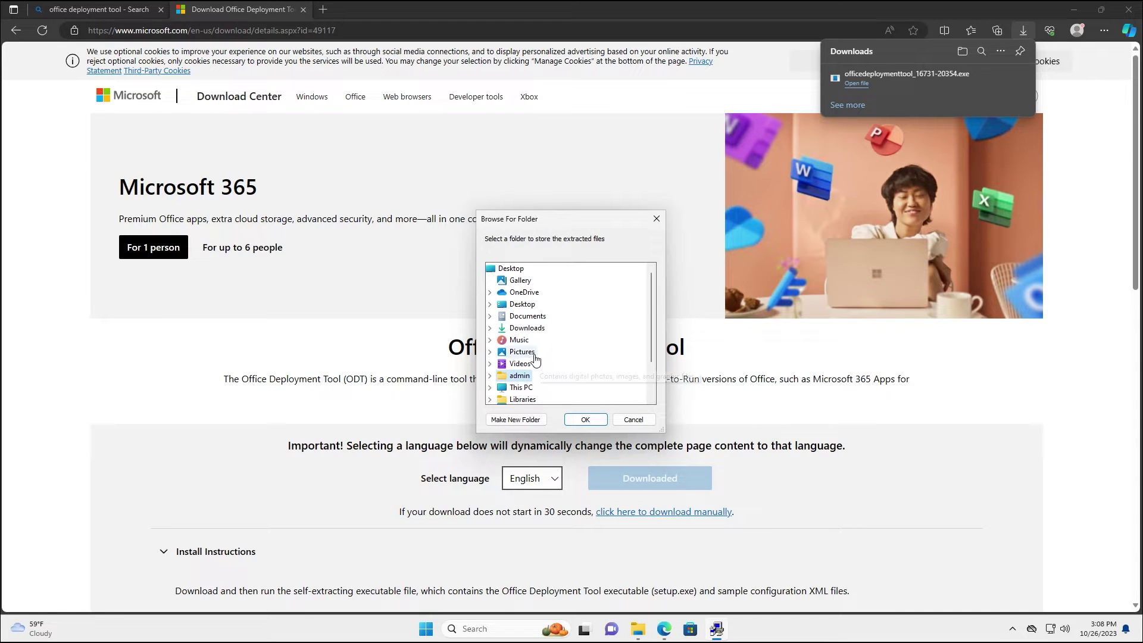
scroll(535, 359, down, 2)
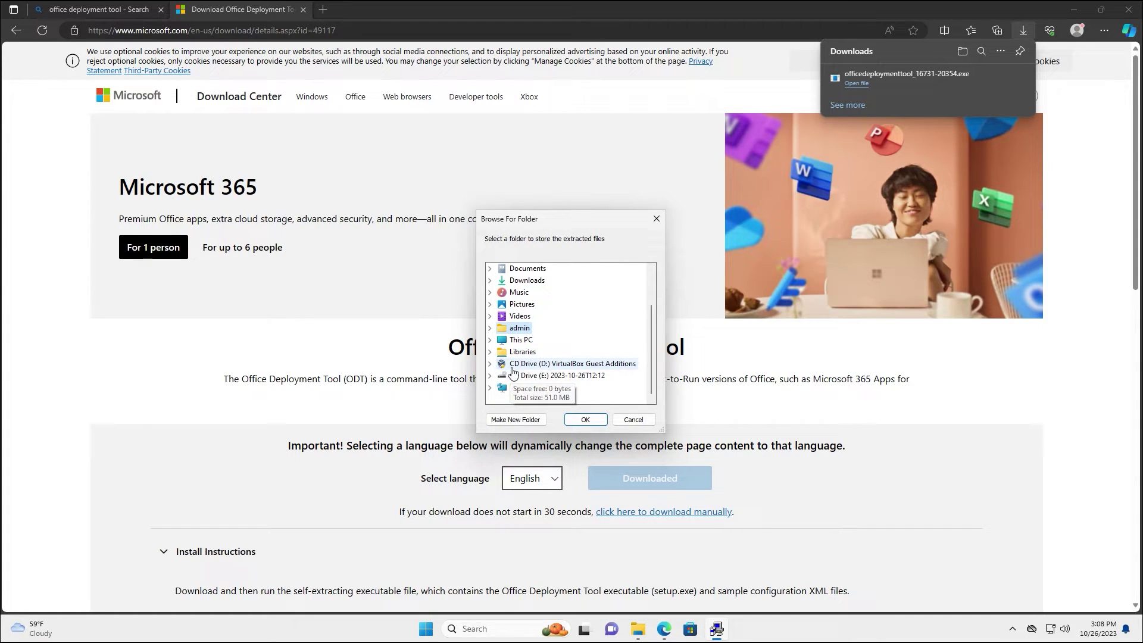
scroll(523, 322, up, 2)
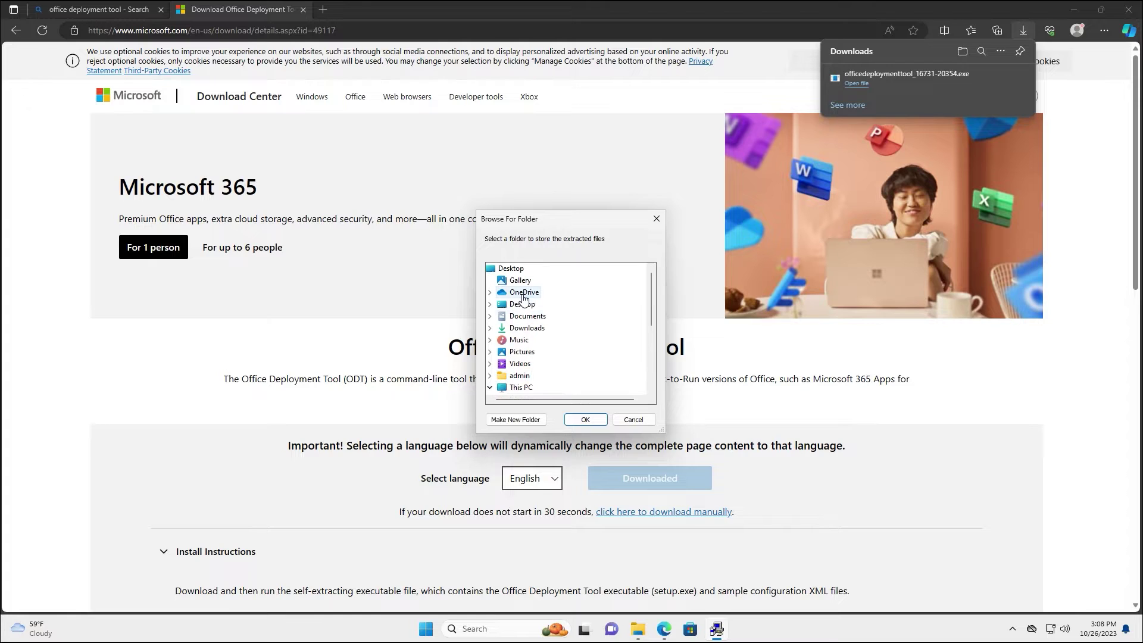
Extract the tool's files into a new Desktop folder named Office
click(523, 303)
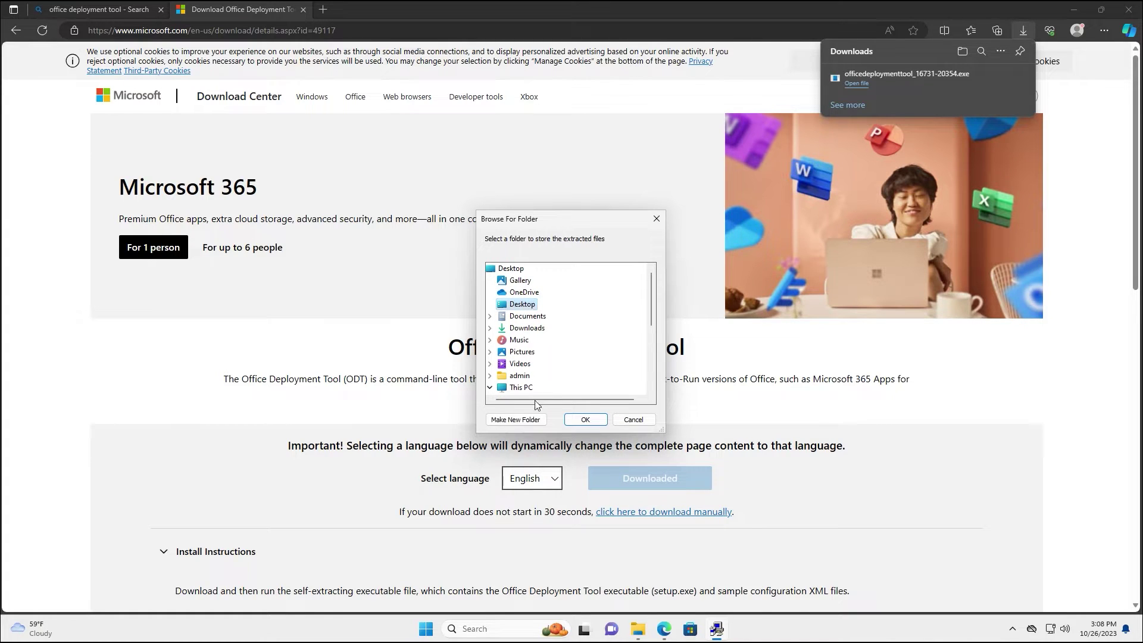
click(515, 419)
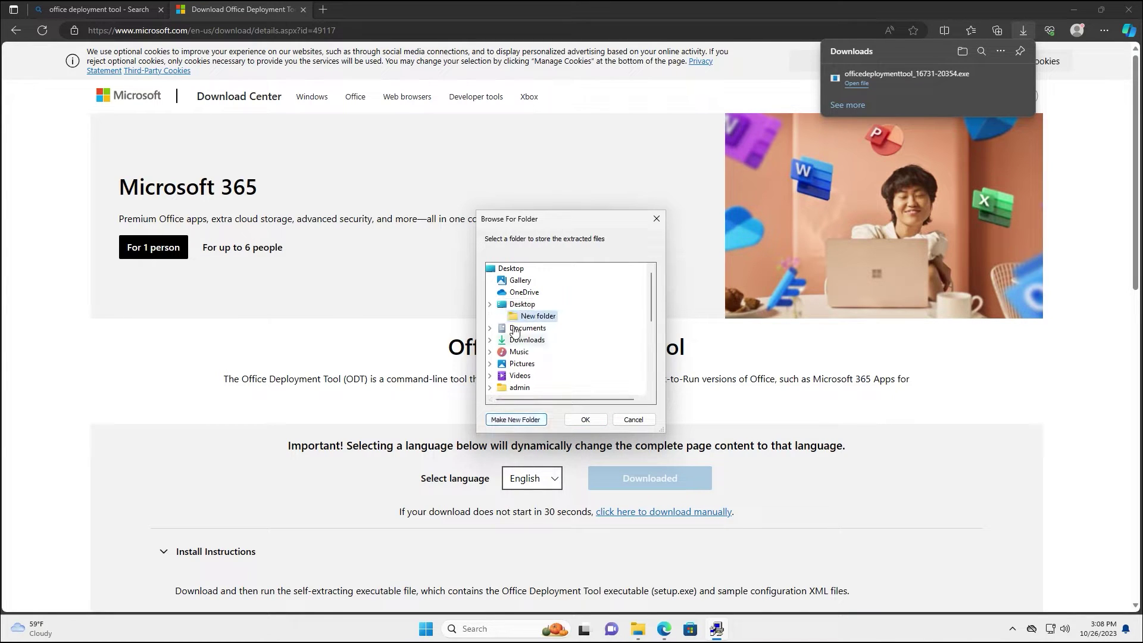
right_click(548, 320)
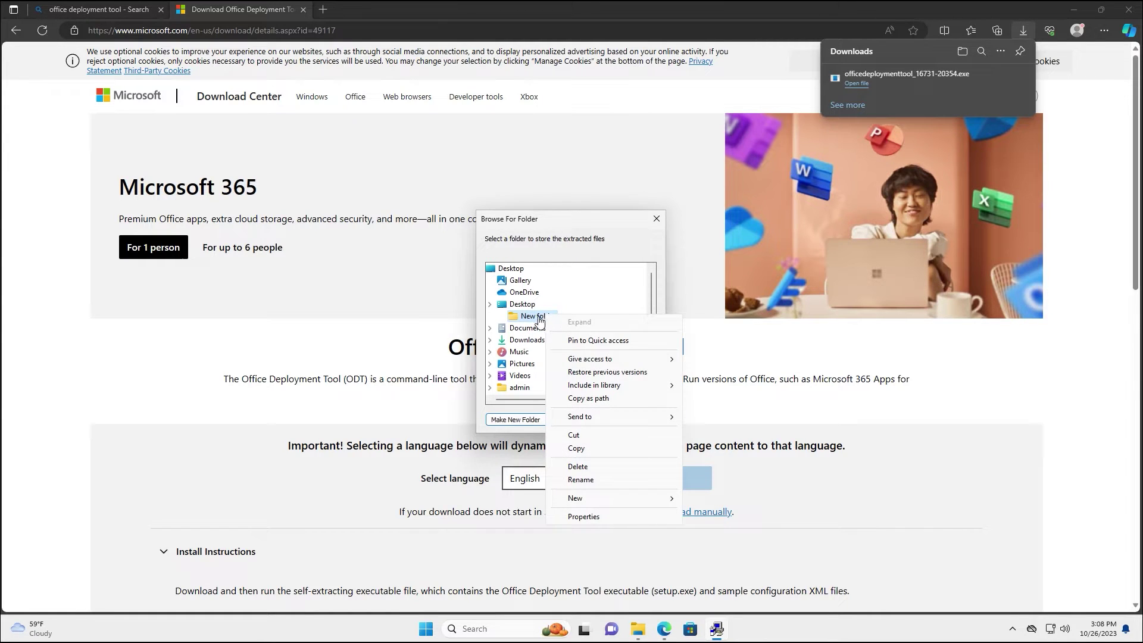
click(601, 479)
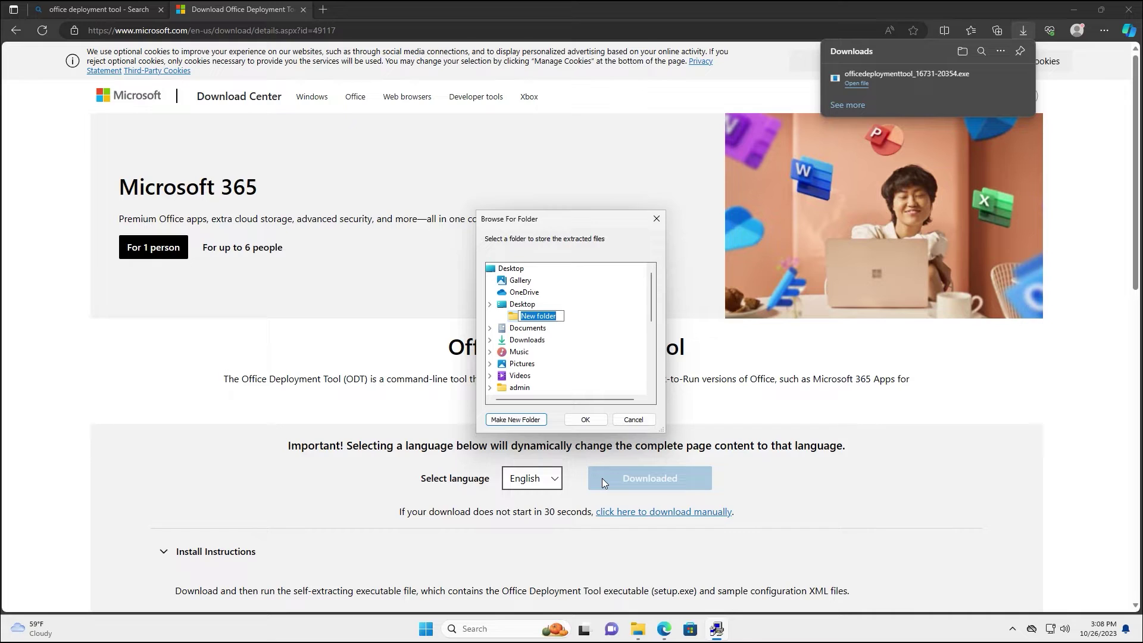
text(Office)
click(587, 420)
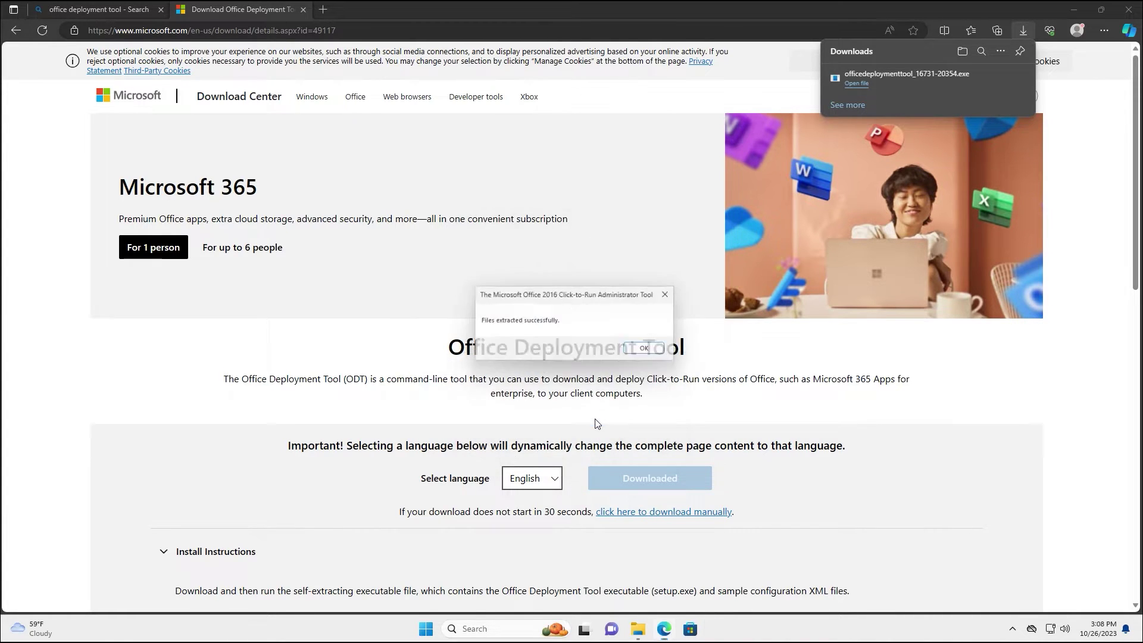
click(651, 351)
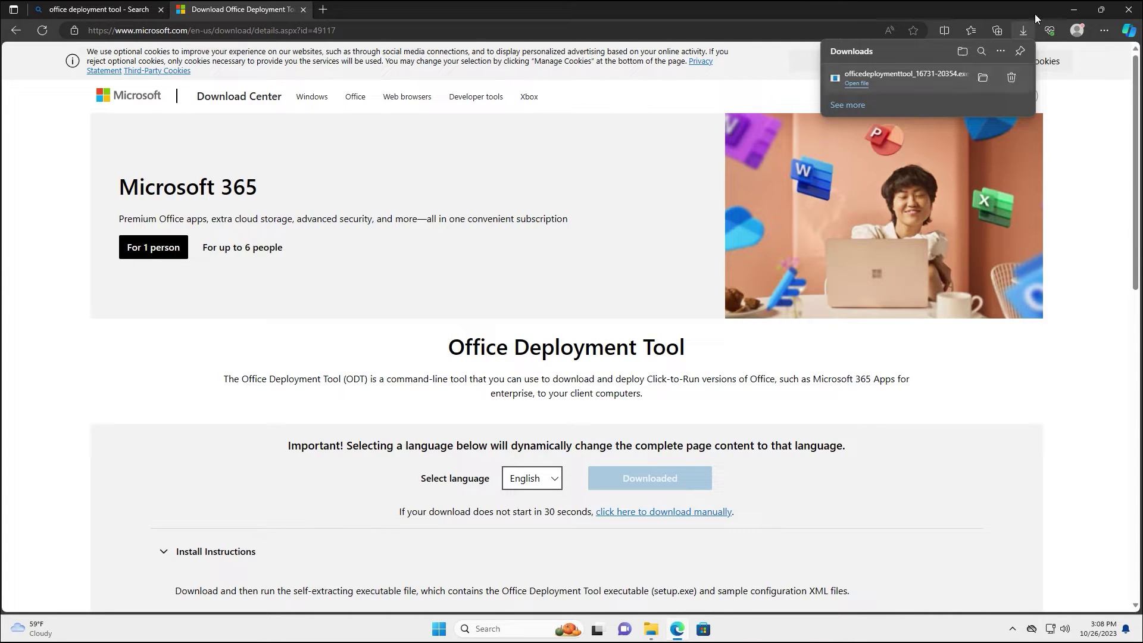
Close Edge and choose Notepad to open configuration-Office365-x64 from the Desktop Office folder
click(1131, 15)
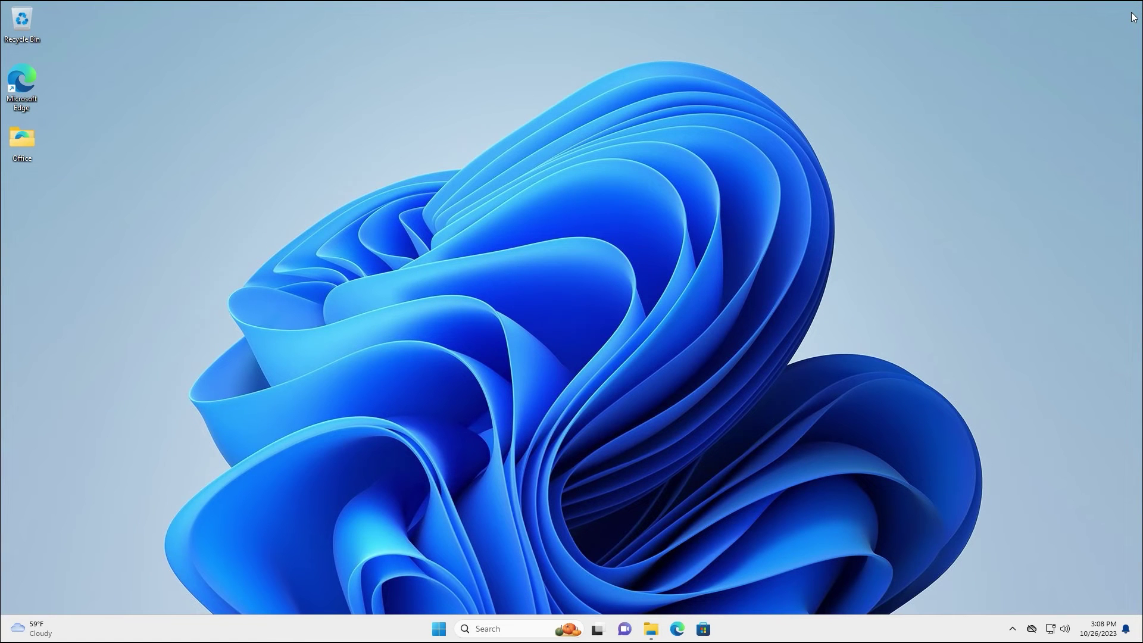
double_click(30, 141)
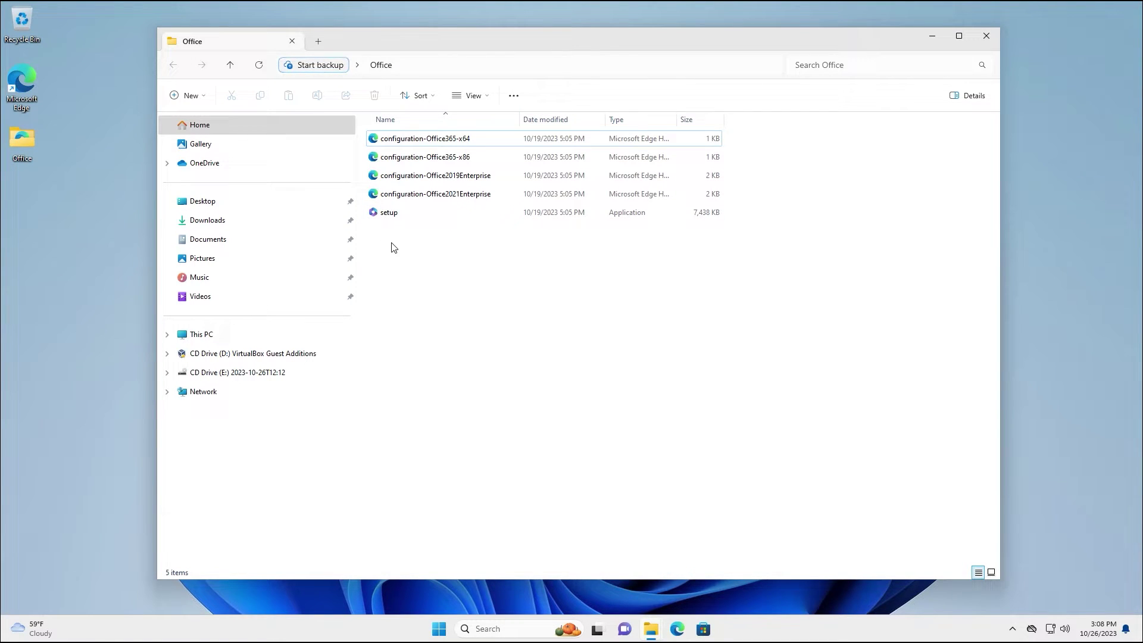
click(434, 141)
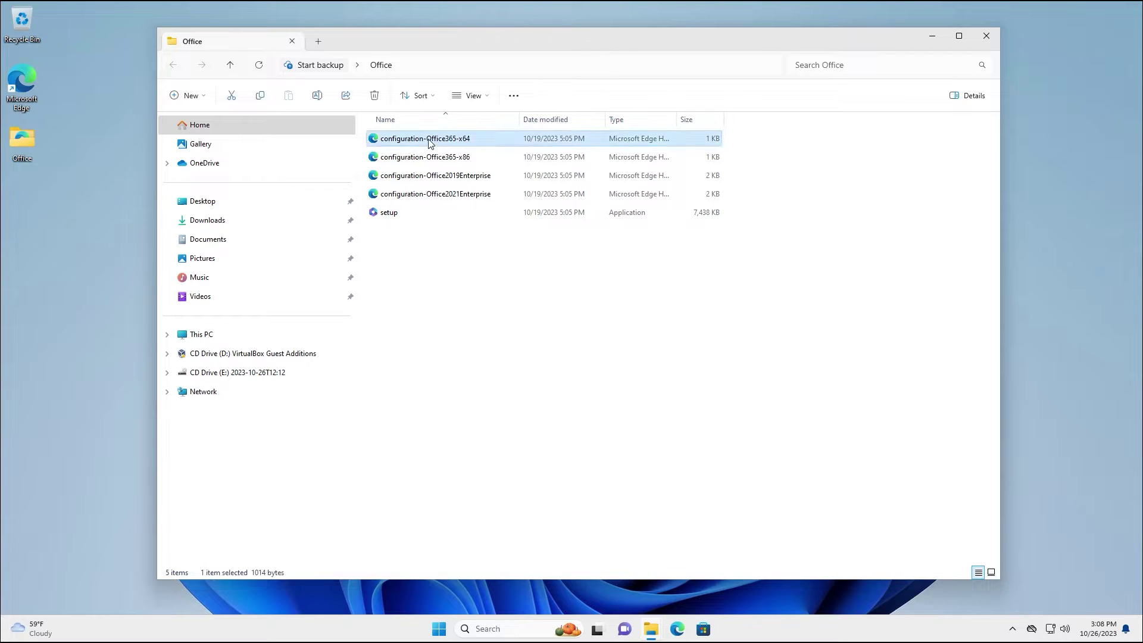
right_click(422, 146)
mouse_move(464, 199)
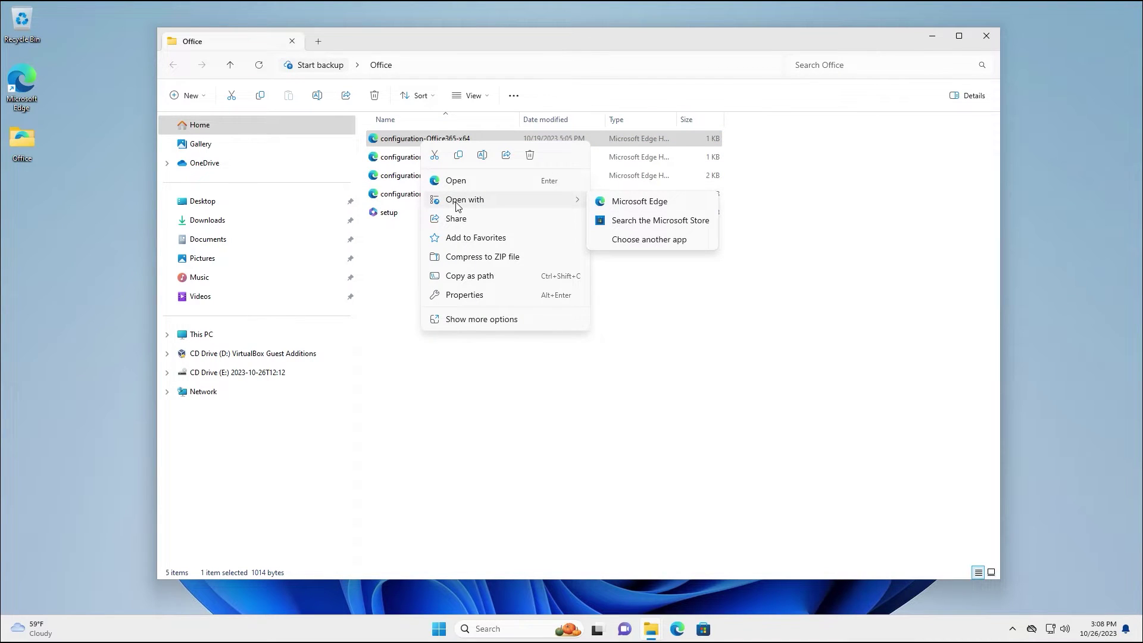
click(659, 238)
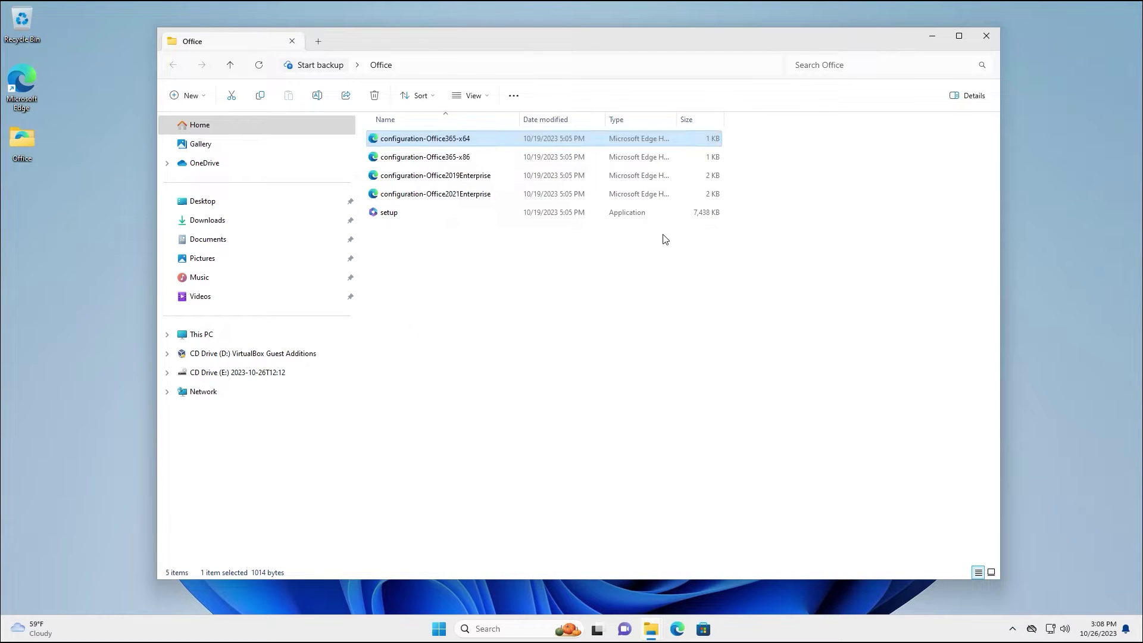
click(555, 318)
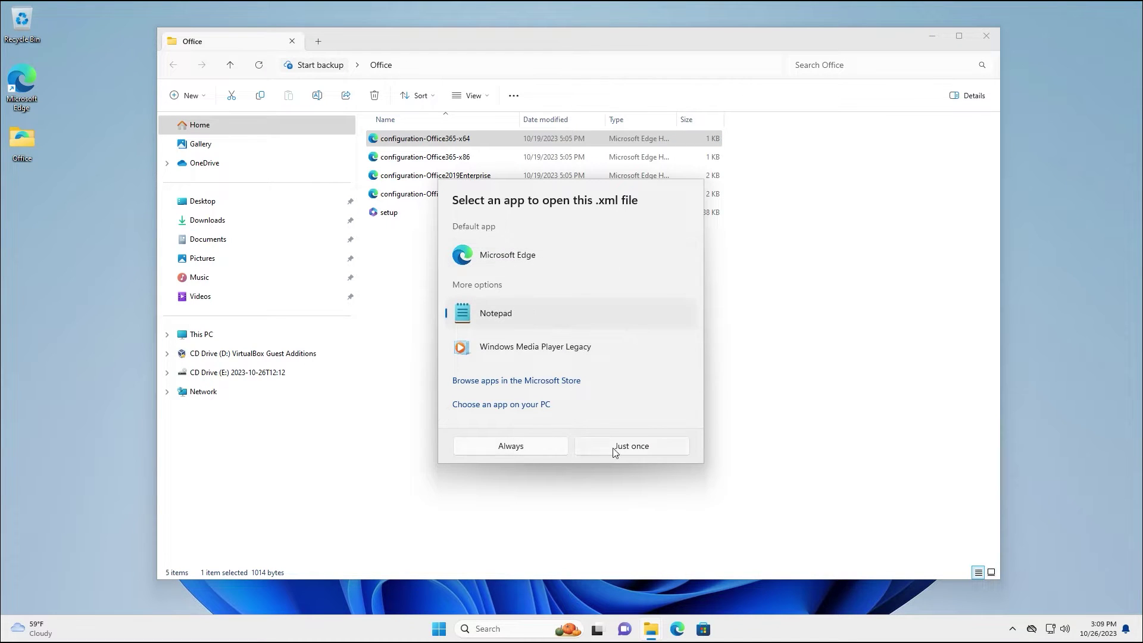
Highlight the OfficeClientEdition="64", Channel="Current" and O365ProPlusRetail lines in the XML
click(528, 453)
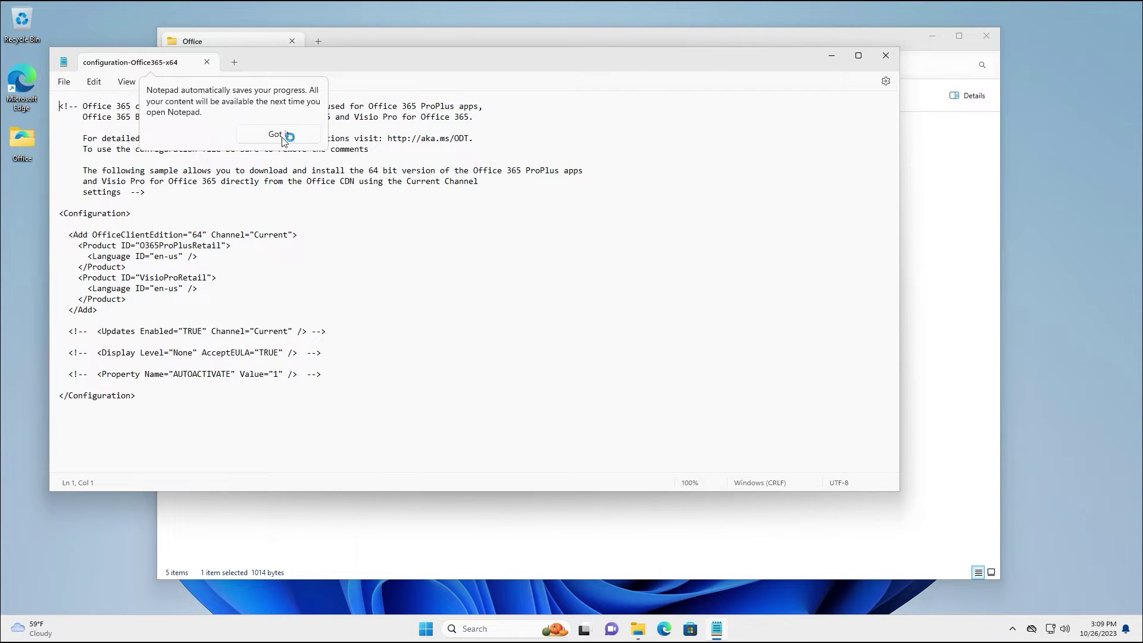
click(282, 135)
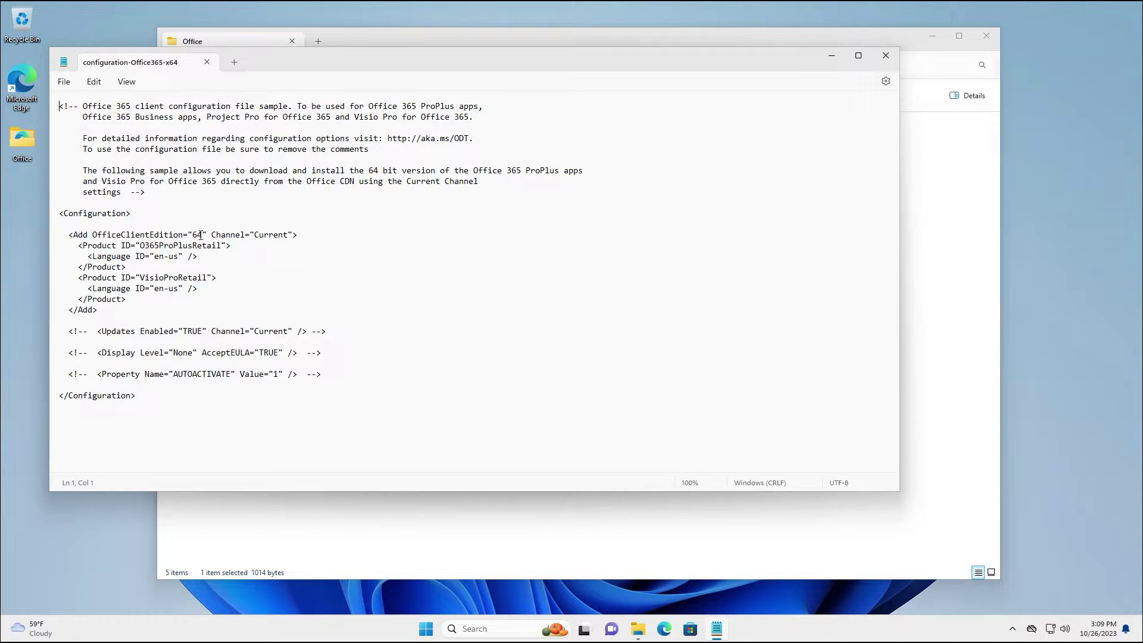
drag(211, 234, 92, 235)
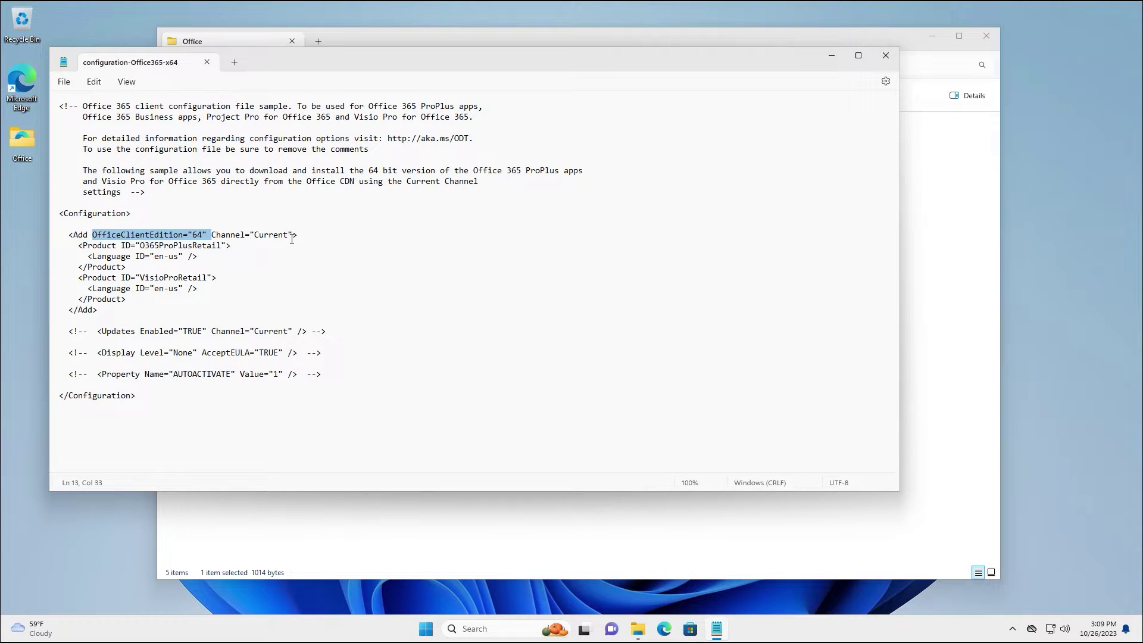
drag(292, 234, 212, 234)
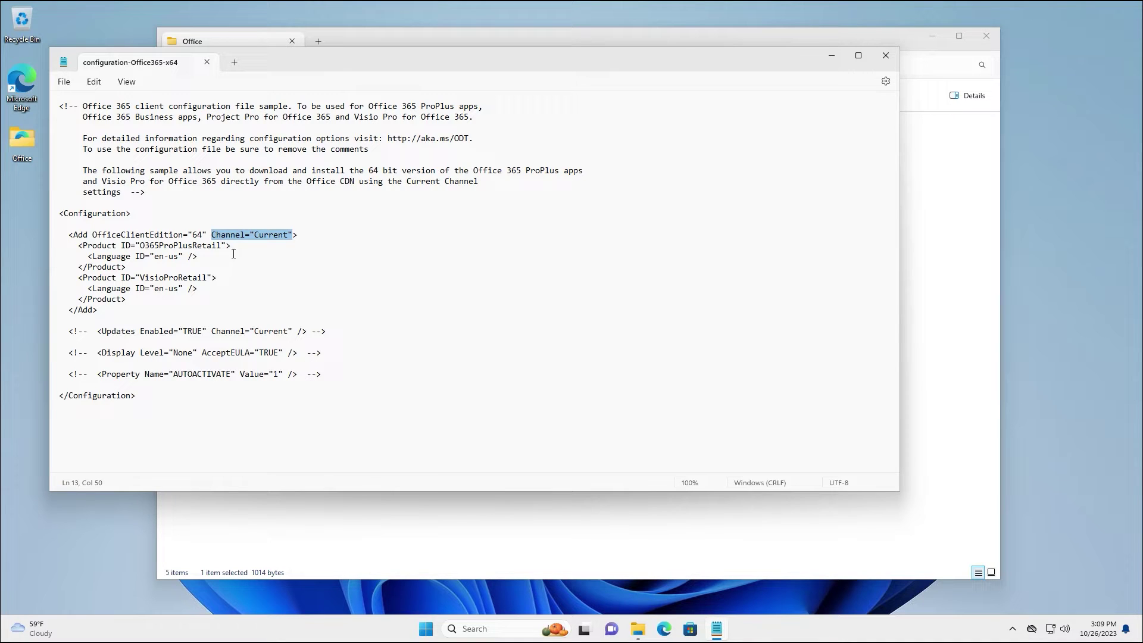
drag(234, 247, 76, 247)
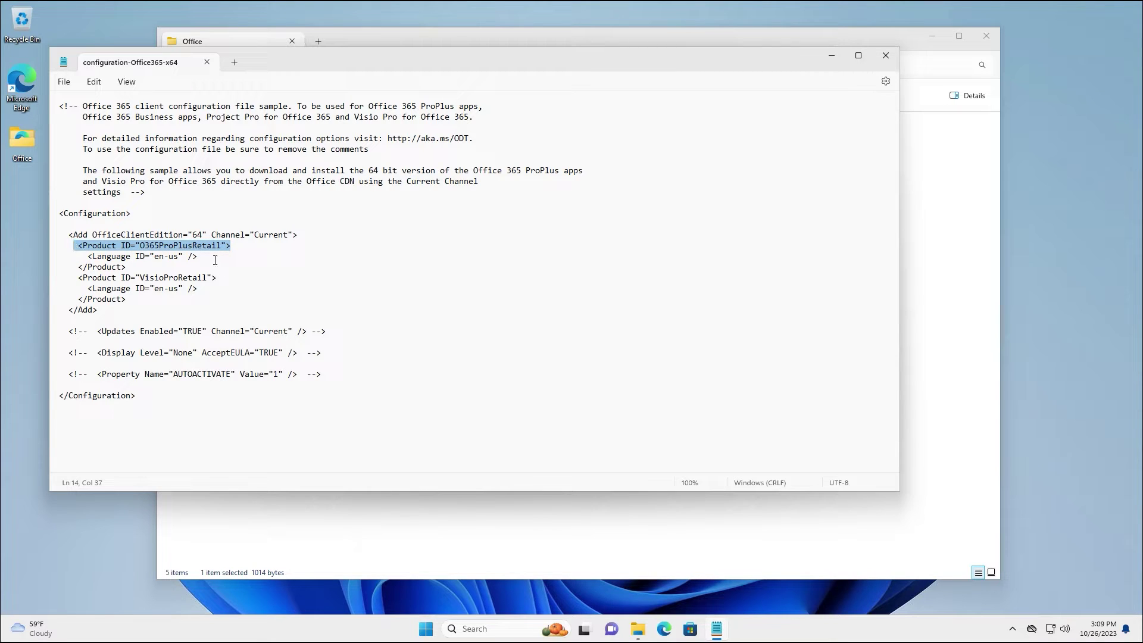
click(239, 258)
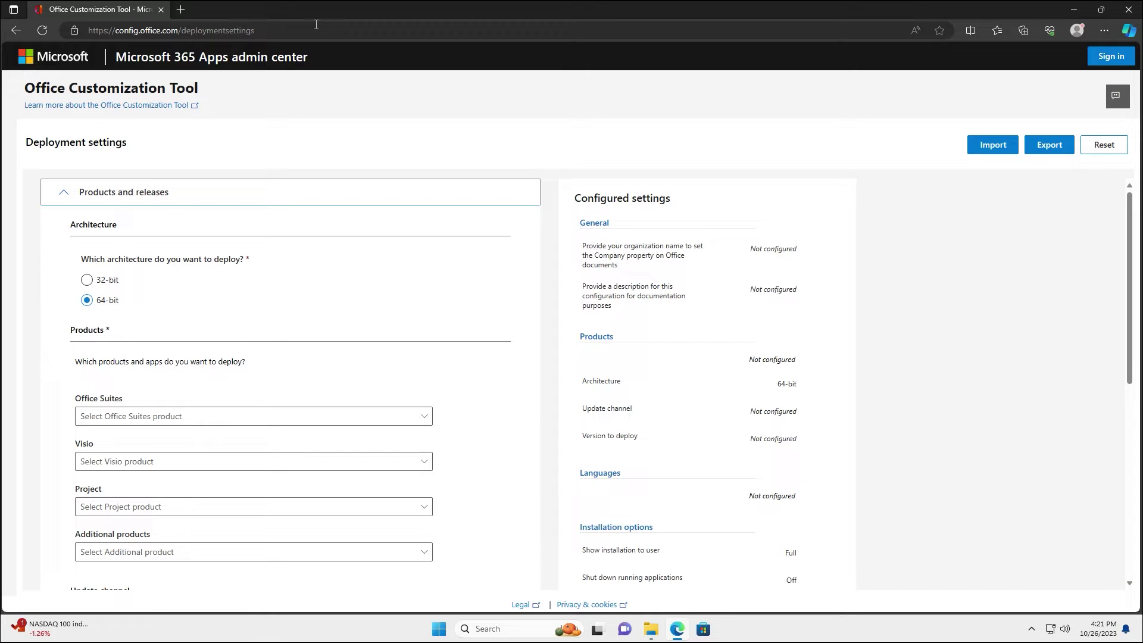
scroll(266, 304, down, 2)
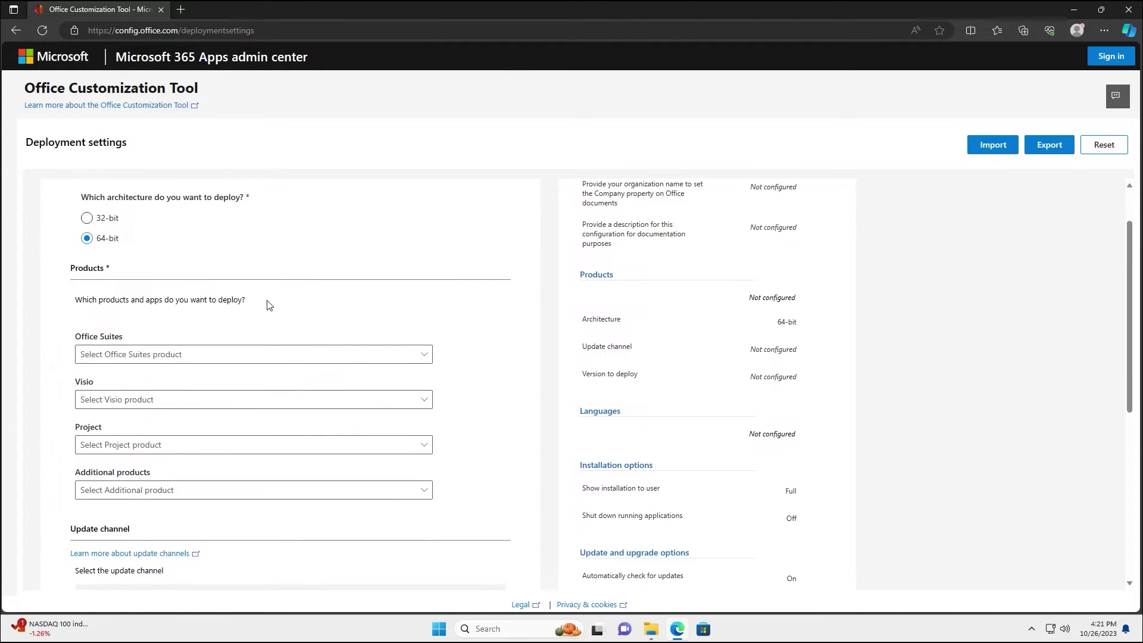
Choose Microsoft 365 Apps for enterprise as the suite, leaving Visio, Project and additional products unselected
click(264, 301)
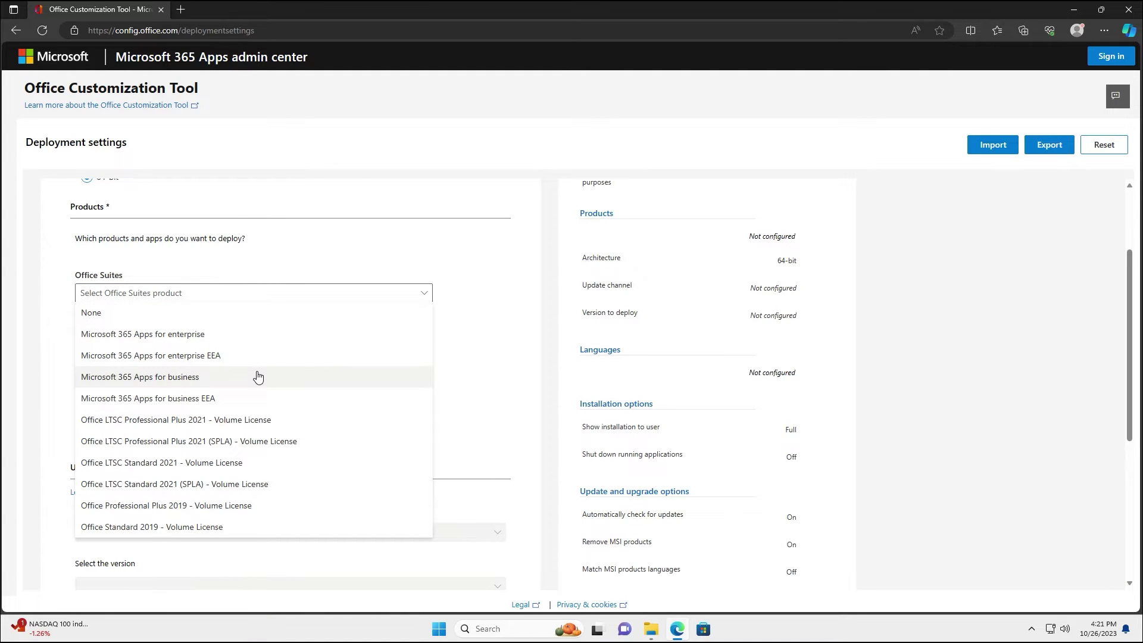
click(265, 336)
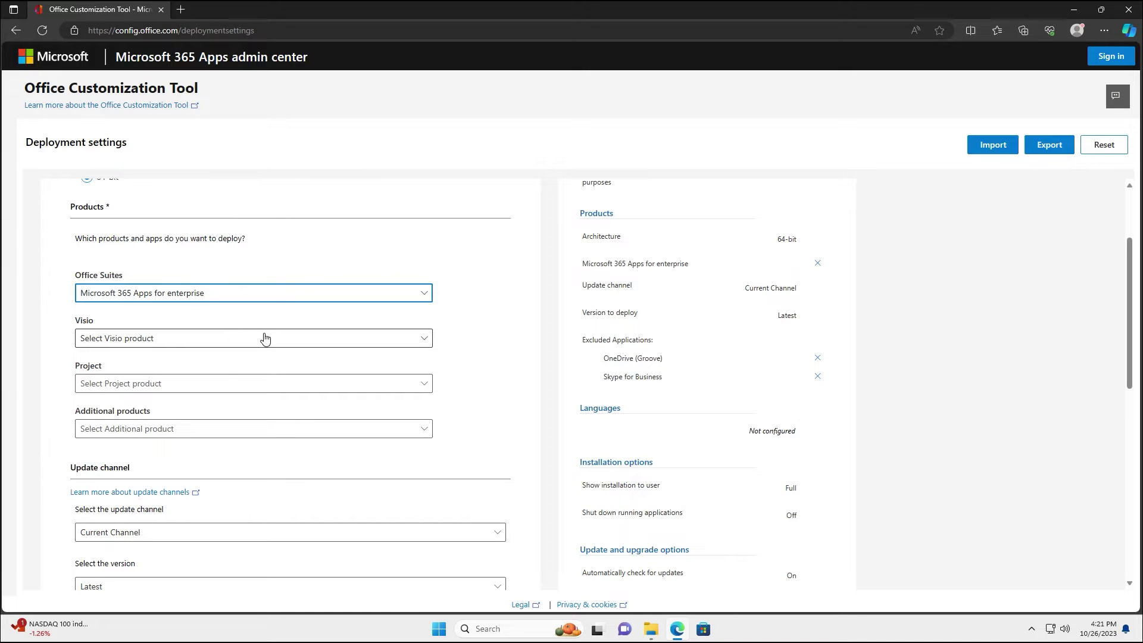
click(264, 339)
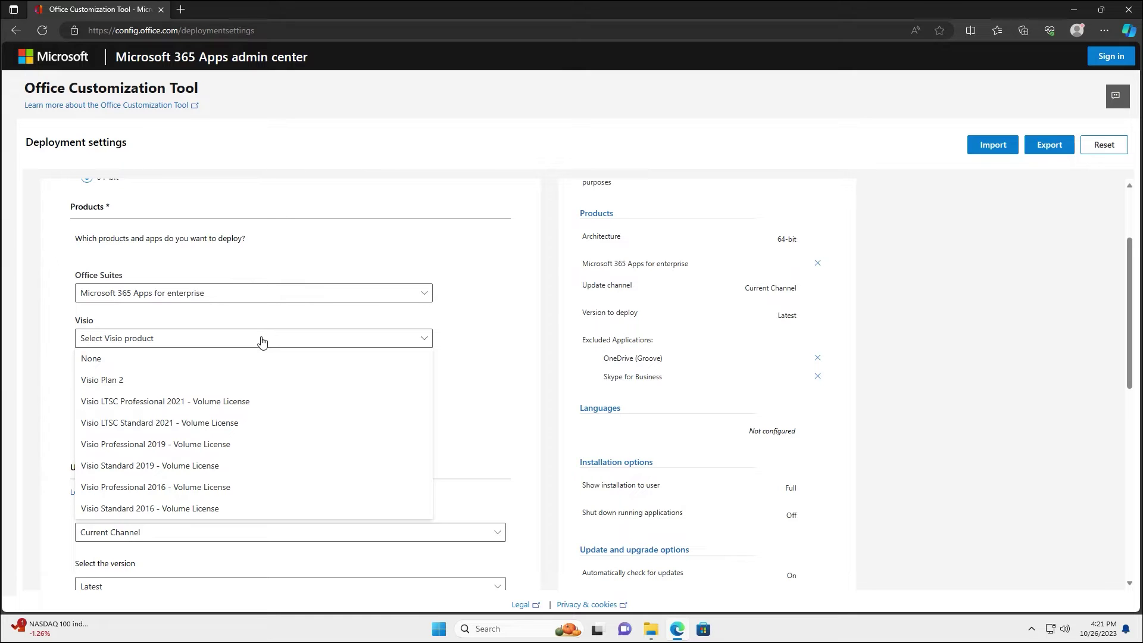
click(310, 343)
click(311, 345)
click(290, 386)
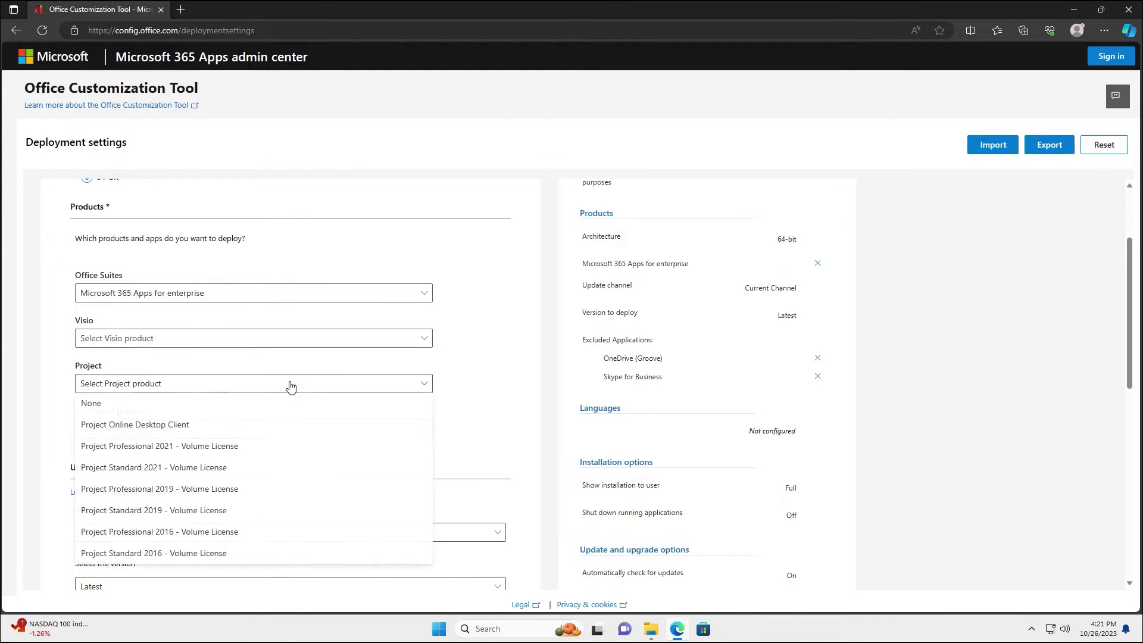
scroll(277, 312, down, 2)
click(277, 309)
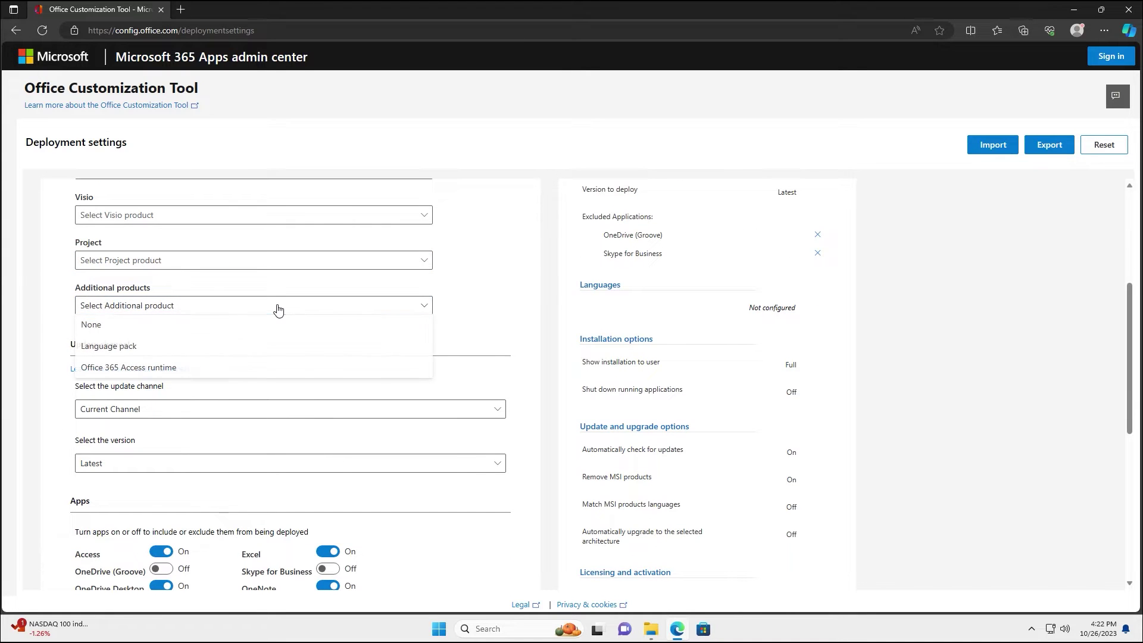
click(498, 305)
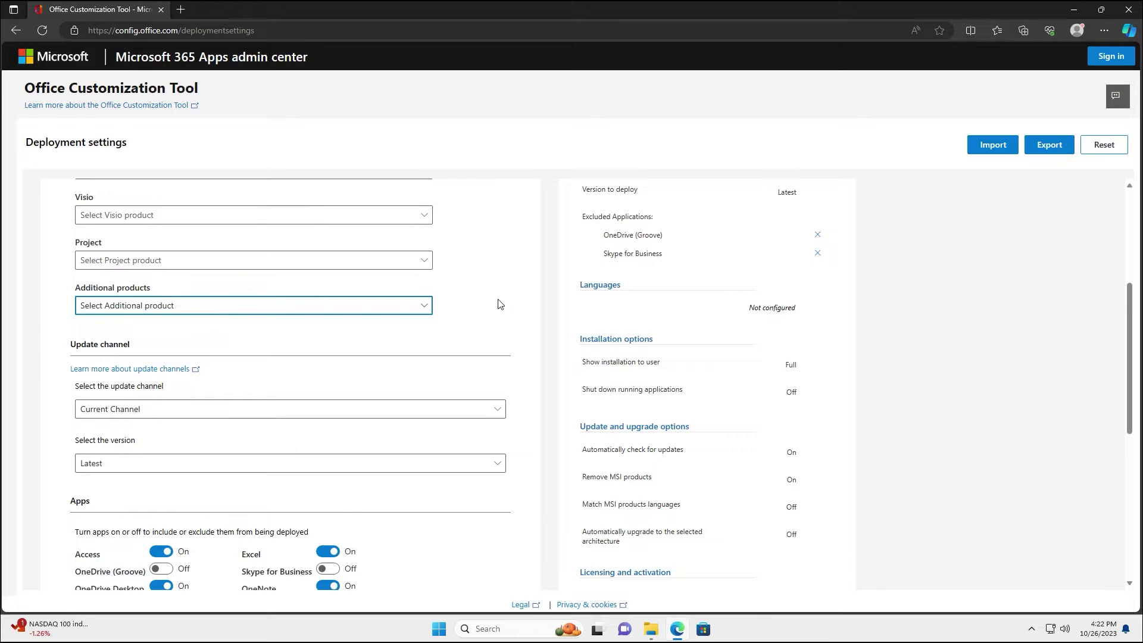
scroll(303, 354, down, 1)
Set the update channel to Monthly Enterprise Channel with the Latest version
click(303, 350)
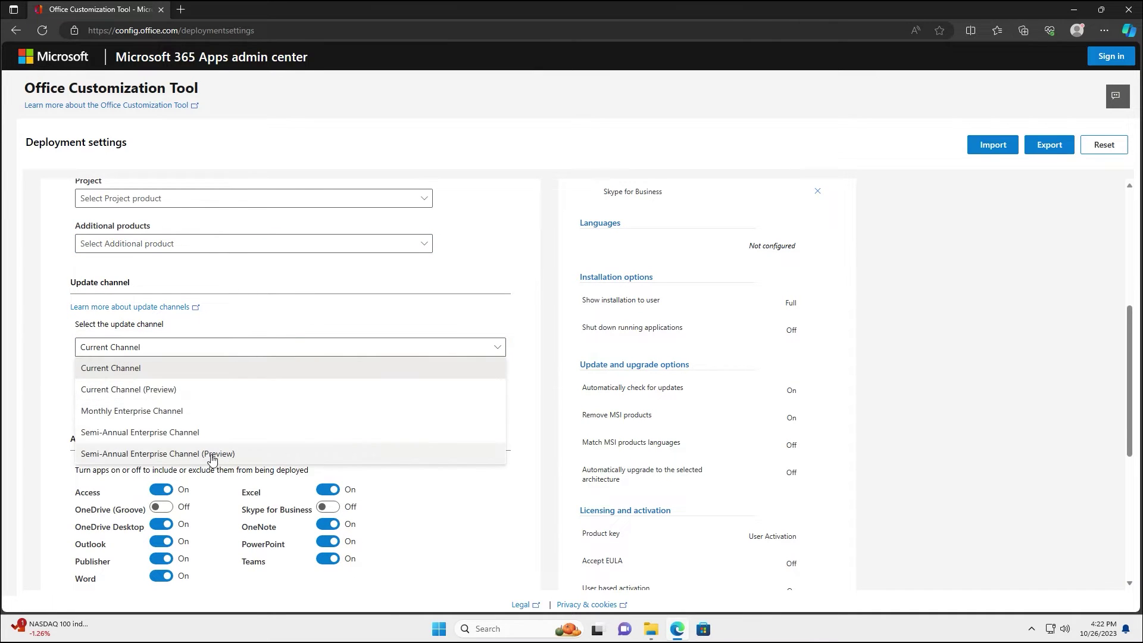
click(234, 413)
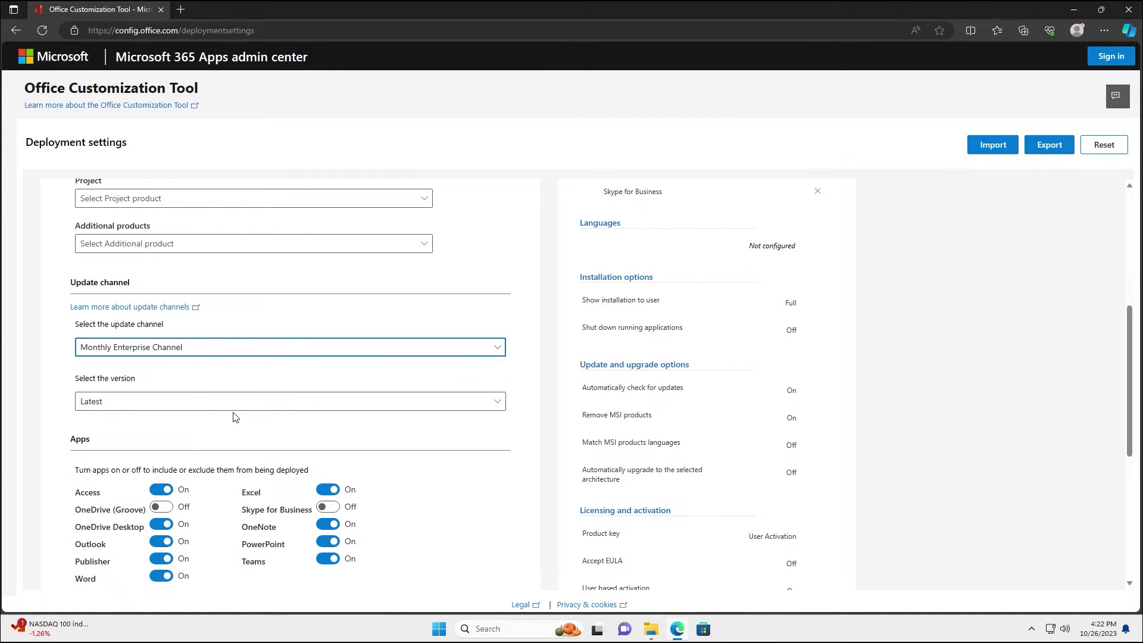
click(250, 400)
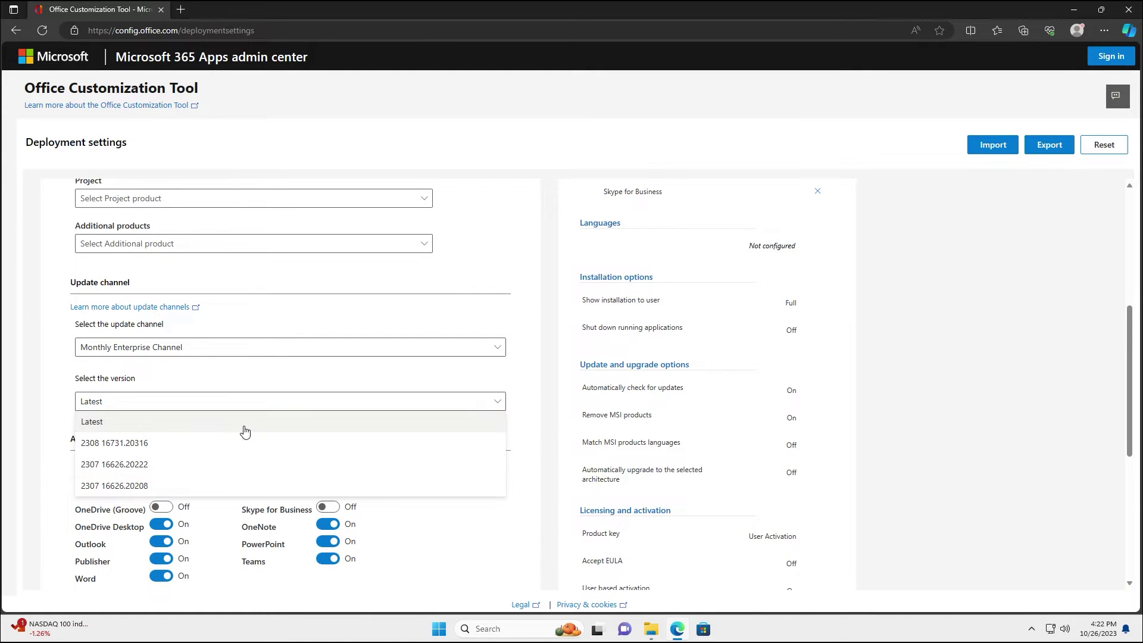
click(247, 431)
scroll(490, 445, down, 2)
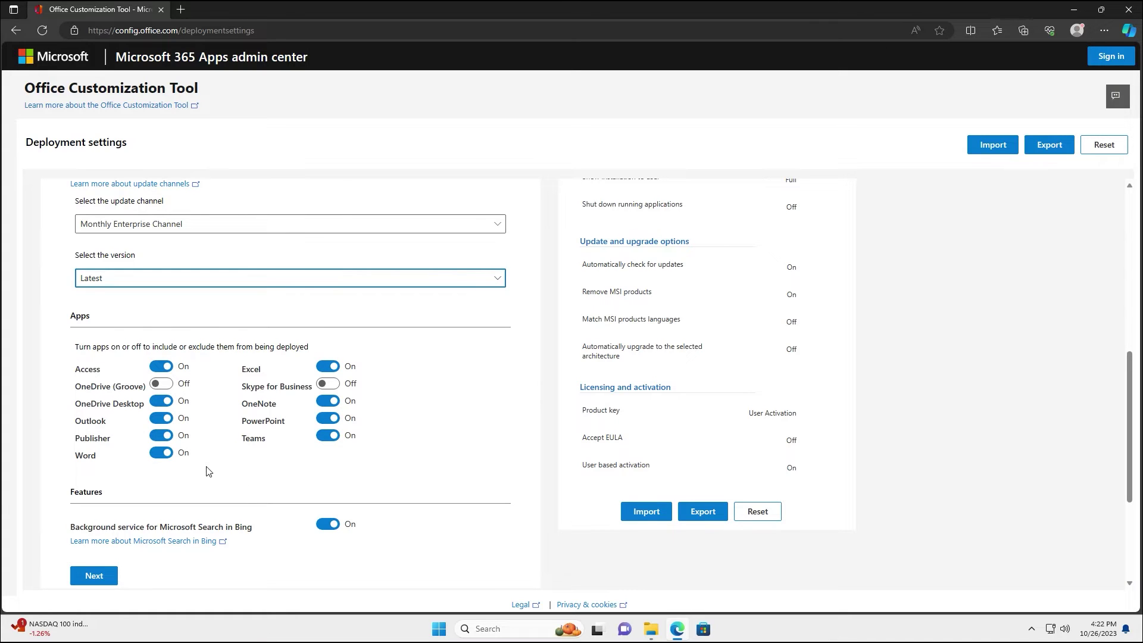
Exclude Access and Publisher and turn off the Bing background search service
click(163, 366)
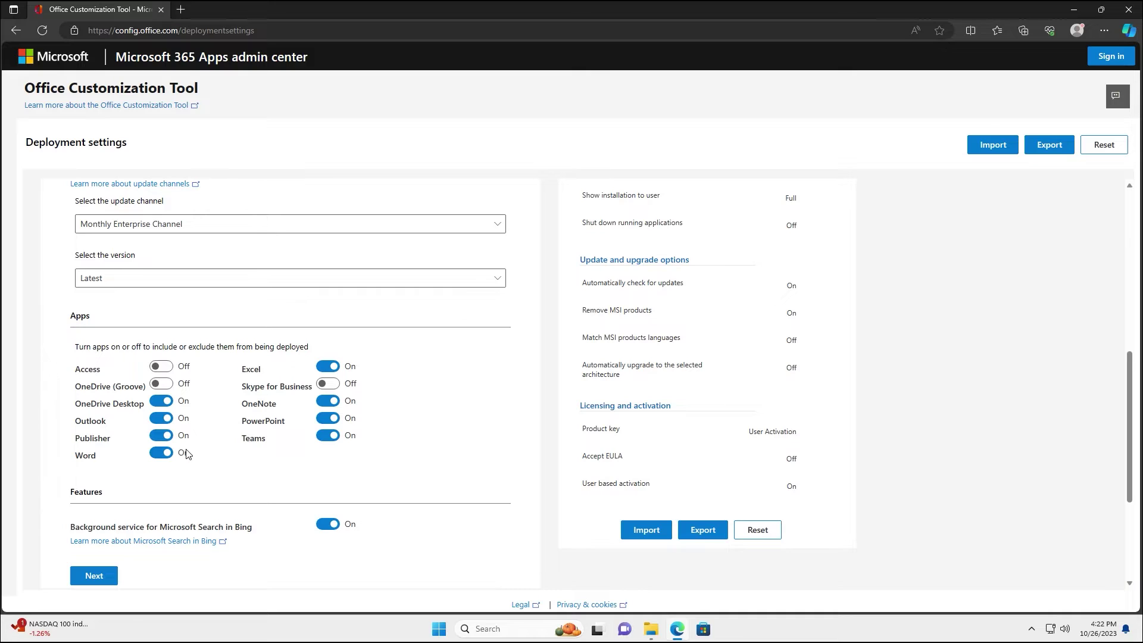
click(161, 435)
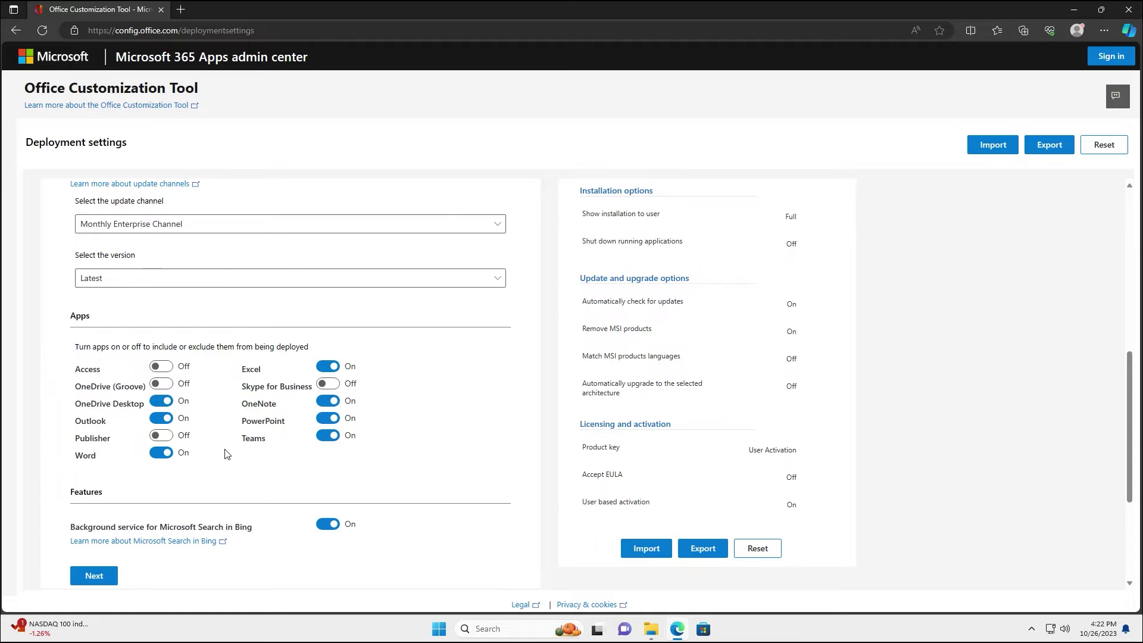
scroll(226, 453, down, 3)
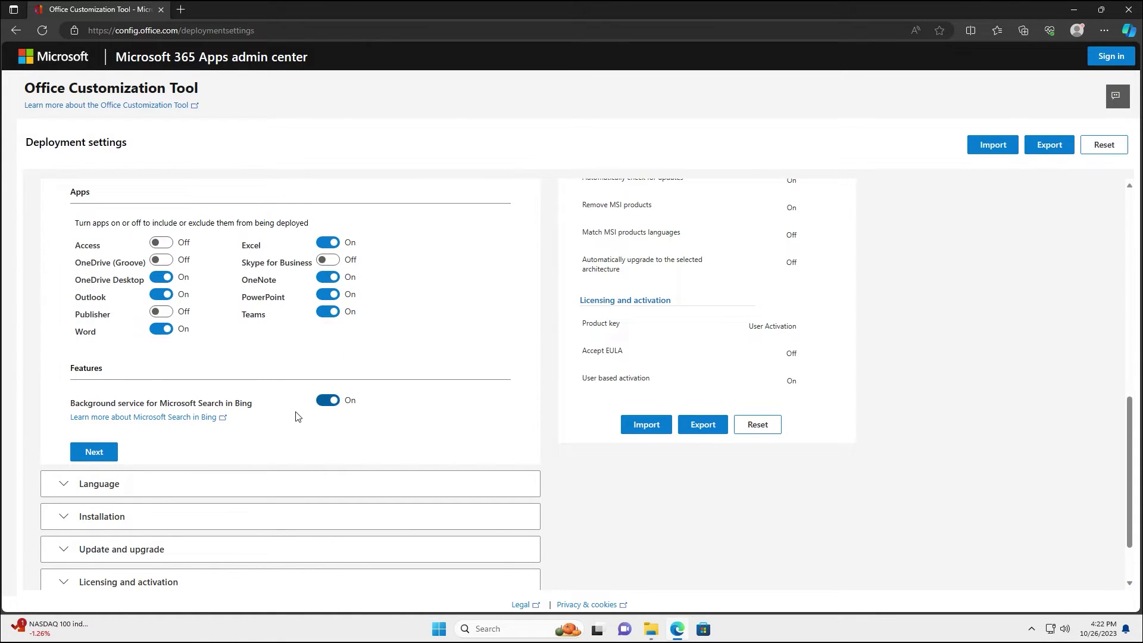
click(327, 402)
scroll(209, 474, down, 1)
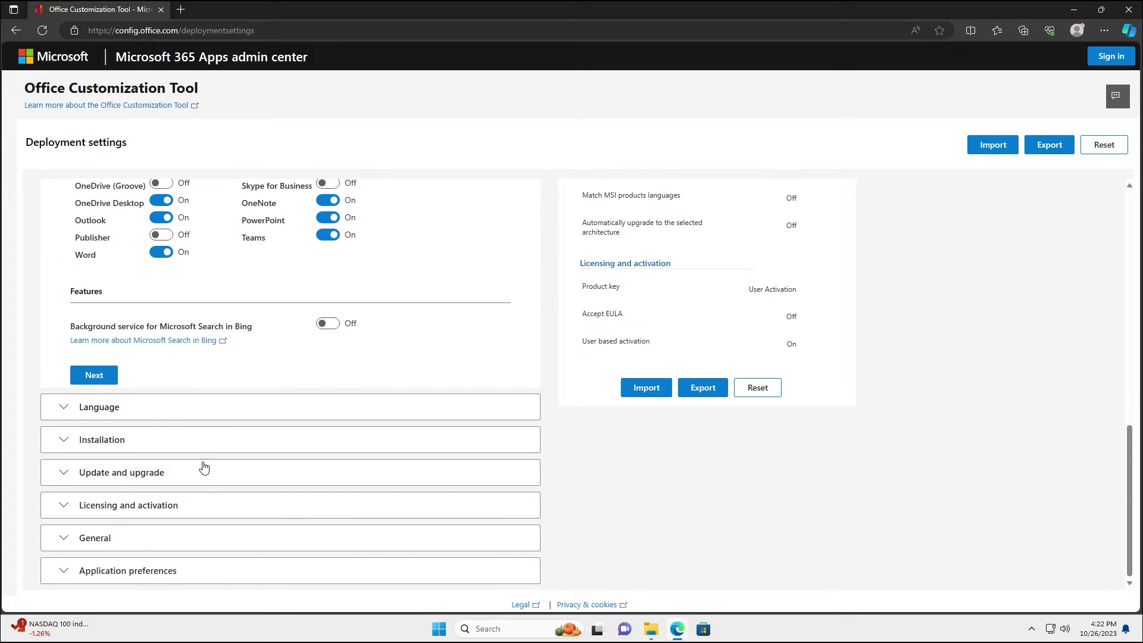
Make English (United States) the primary language and continue to Installation
click(150, 412)
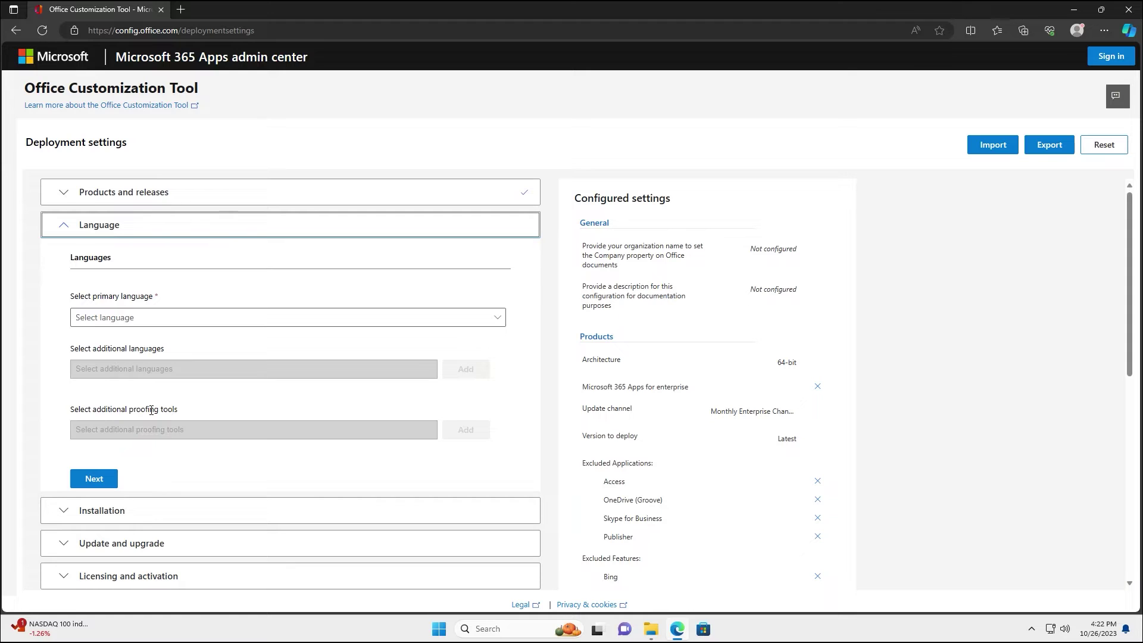
click(212, 320)
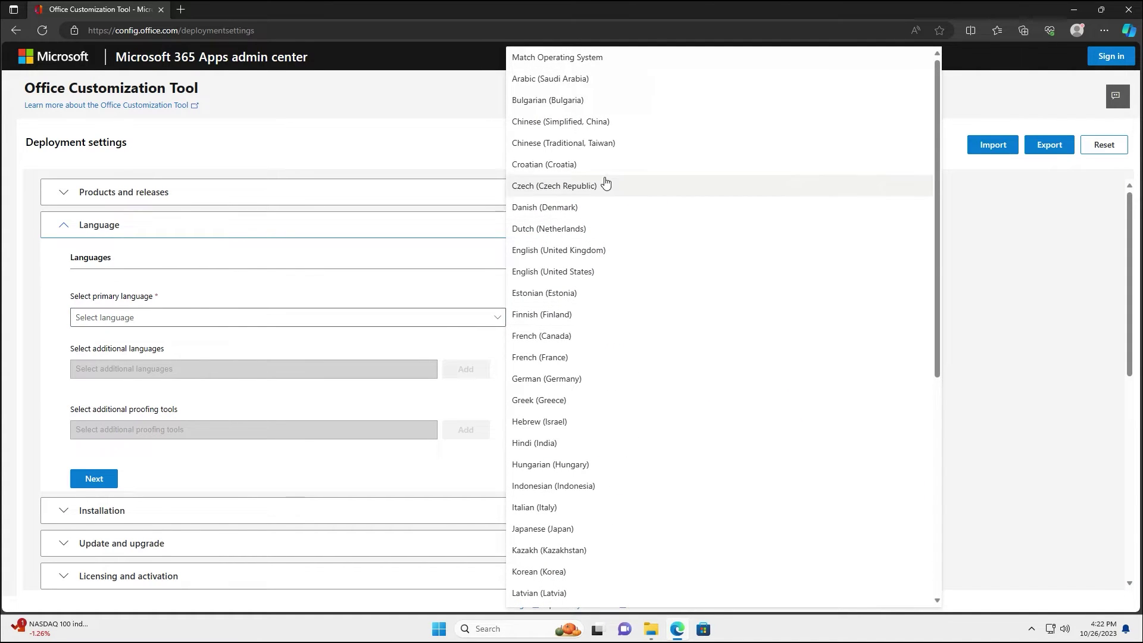
click(573, 275)
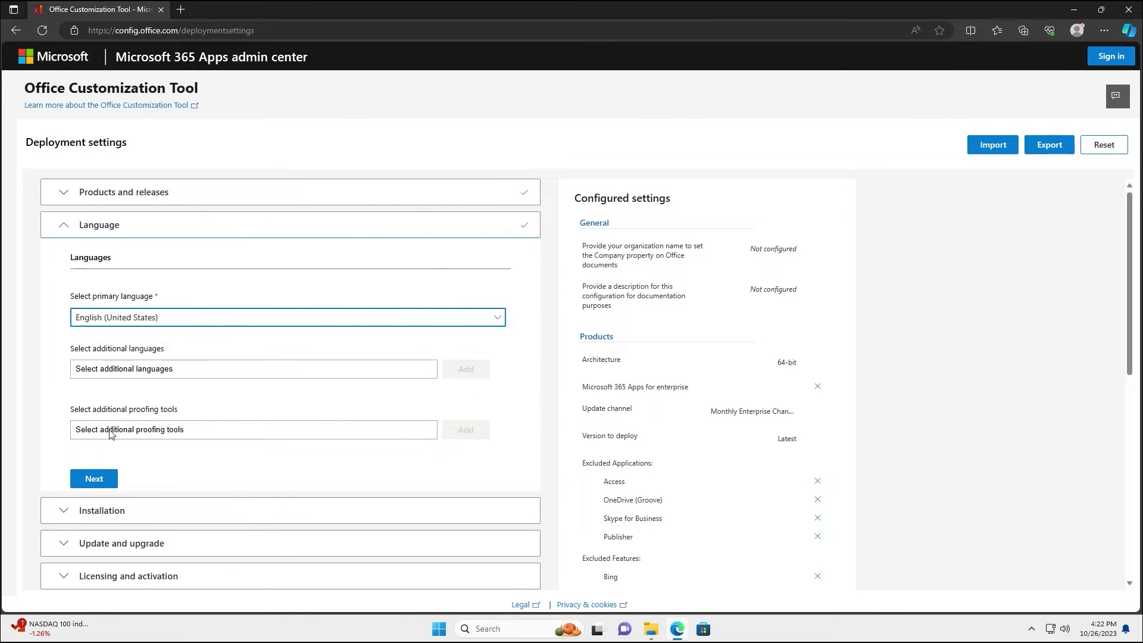
click(81, 480)
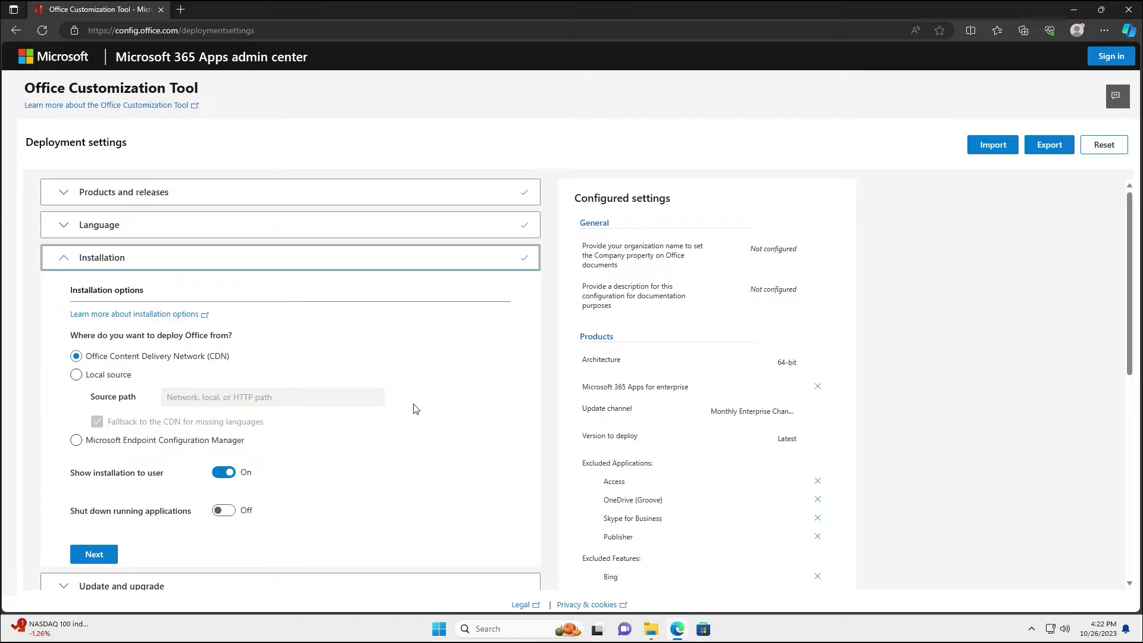
scroll(413, 409, down, 1)
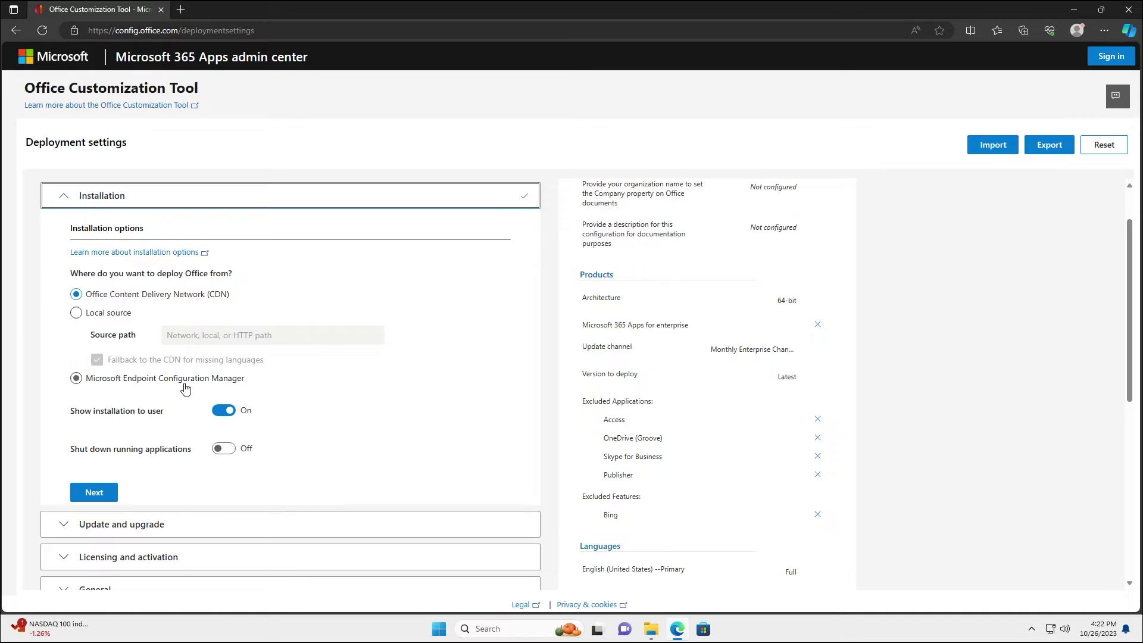
Switch to Local source and select the Office folder's full path in File Explorer
click(106, 313)
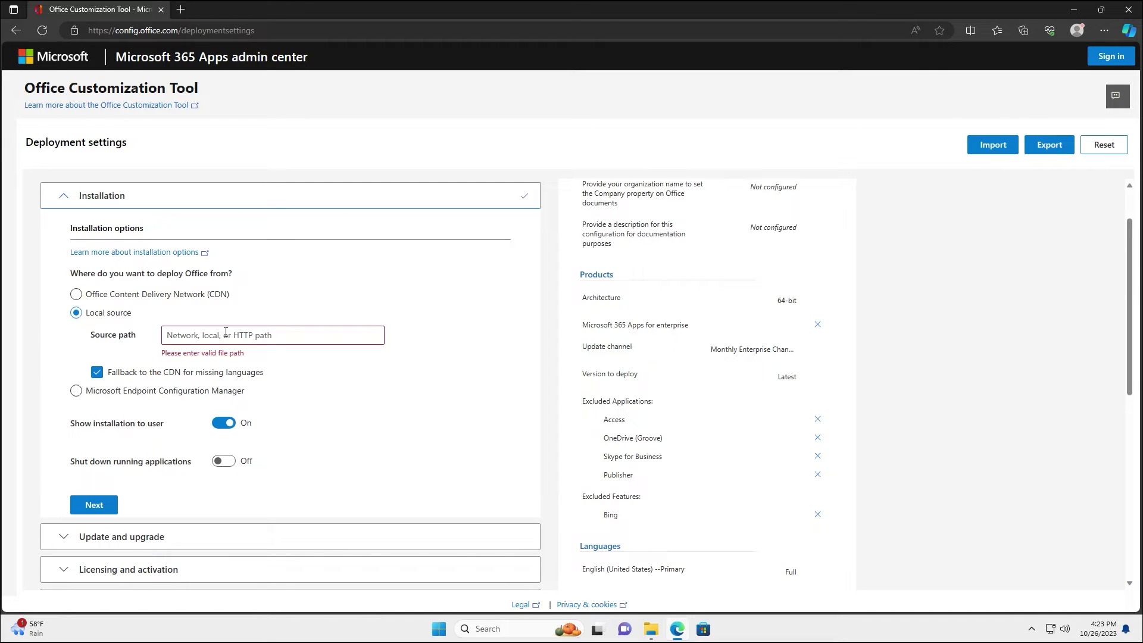
click(657, 629)
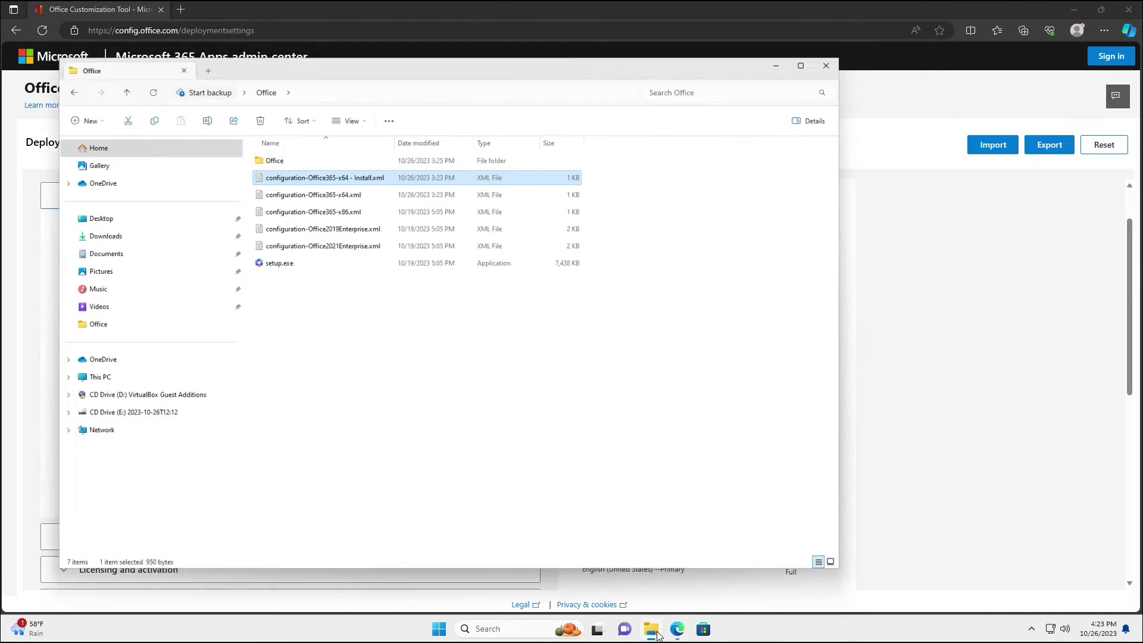
click(307, 48)
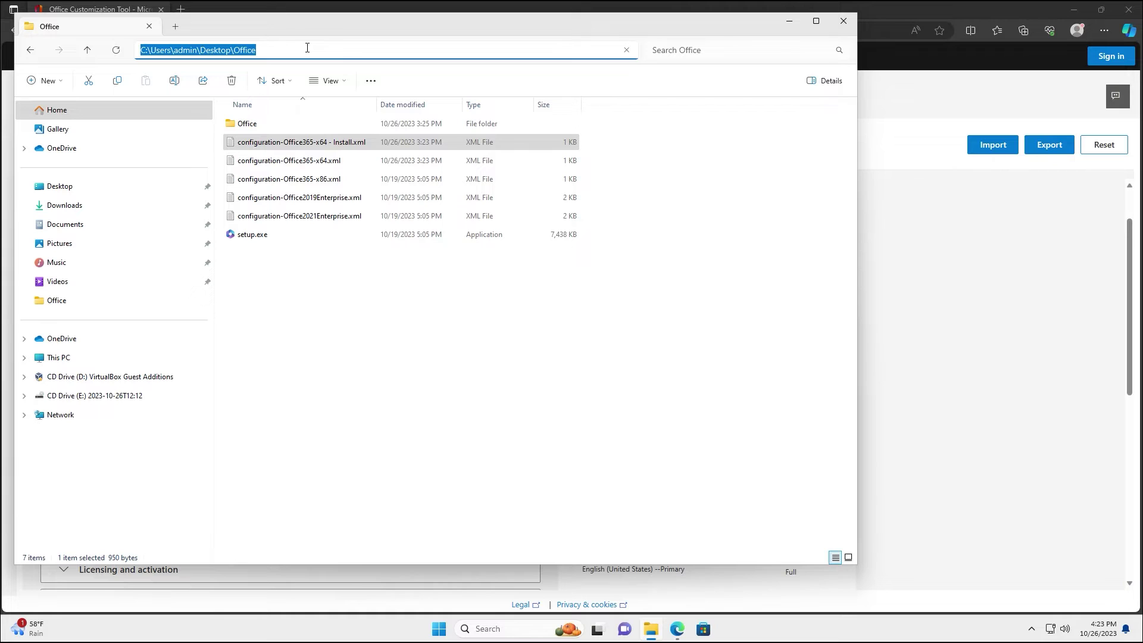
Paste the Desktop Office folder path into the Source path field
click(791, 20)
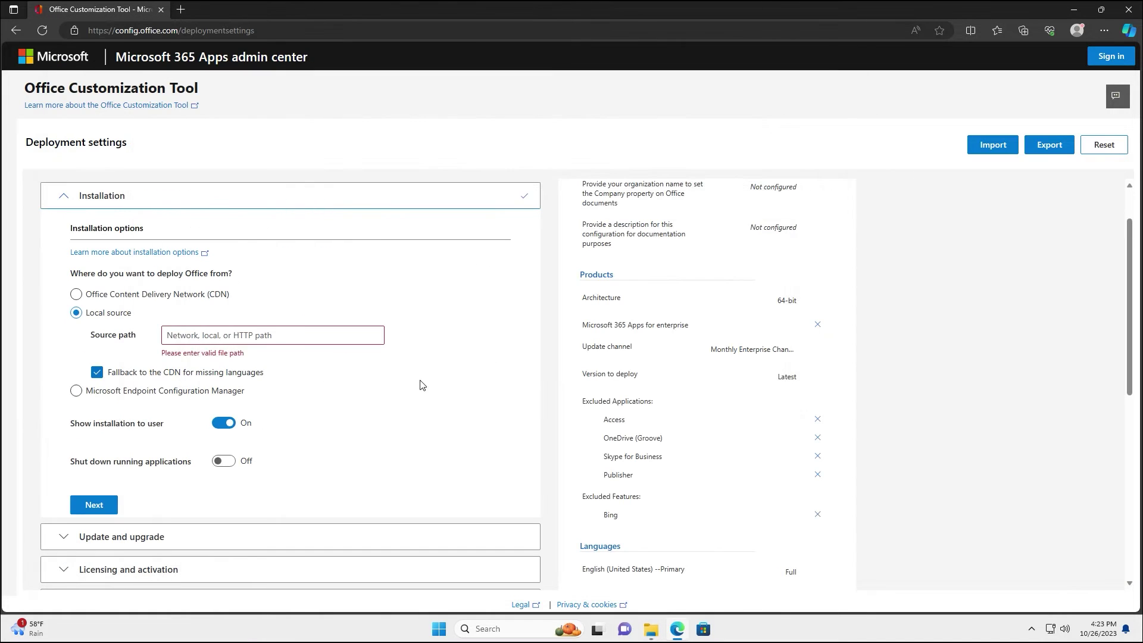
click(295, 336)
text(C:\Users\admin\Desktop\Office)
click(333, 375)
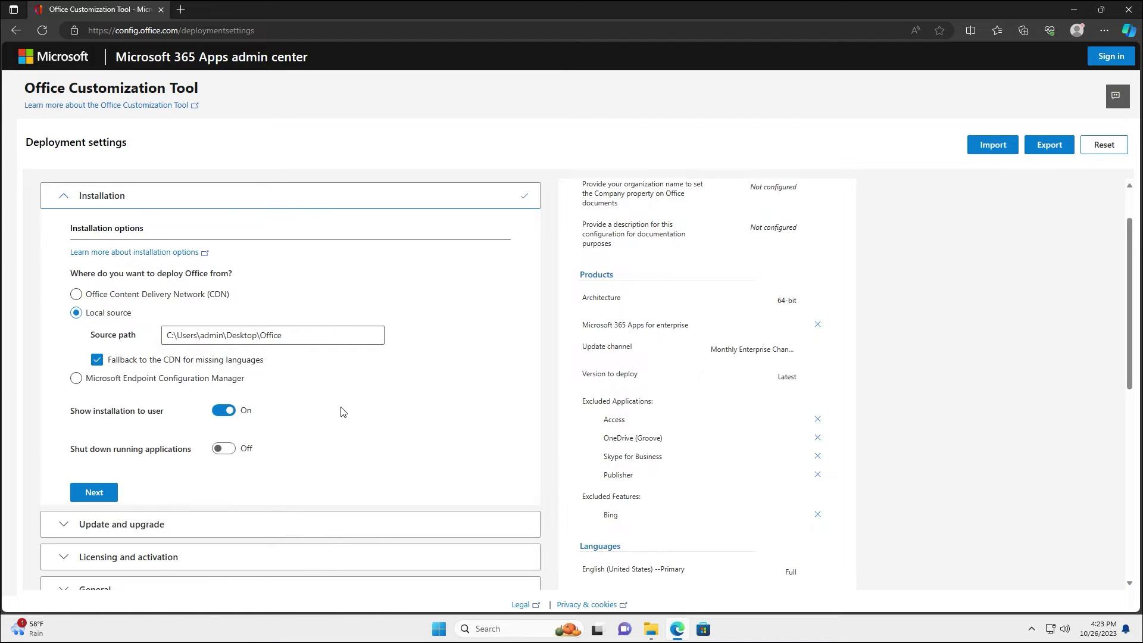
scroll(340, 412, down, 1)
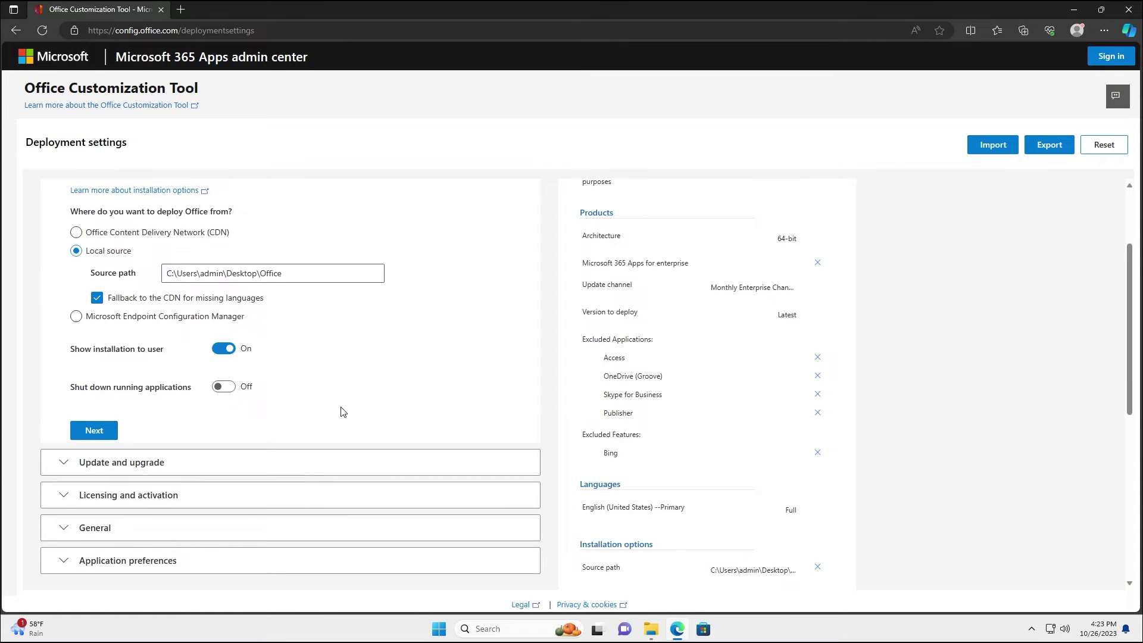
Keep MSI removal but turn off uninstalling Visio, Project, SharePoint Designer and InfoPath
click(99, 433)
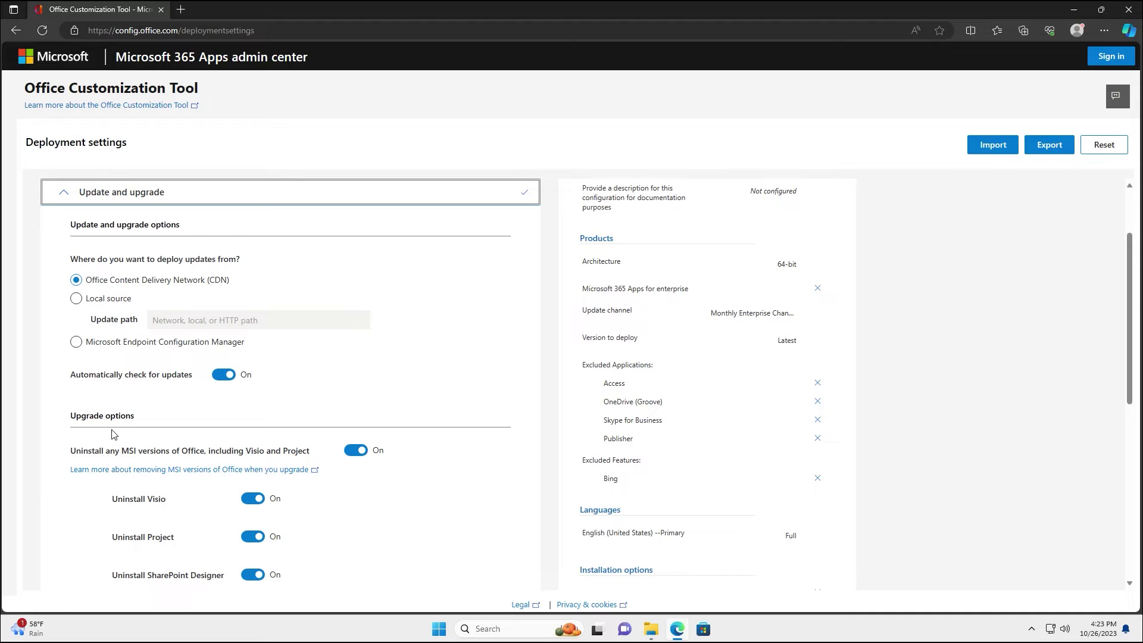
scroll(119, 421, down, 1)
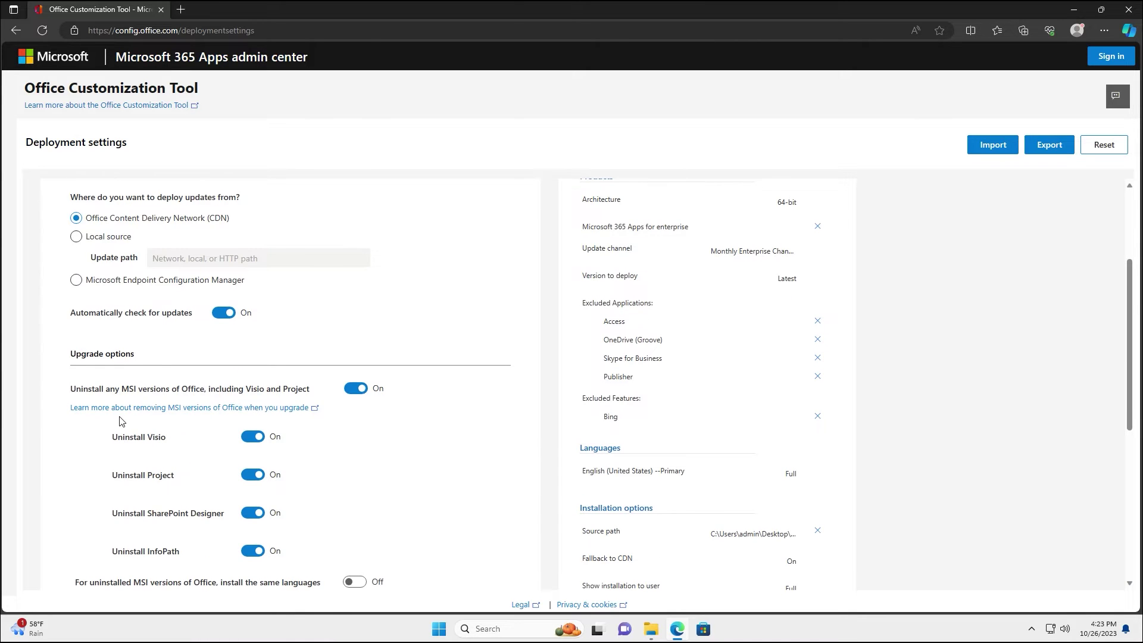
scroll(120, 421, down, 1)
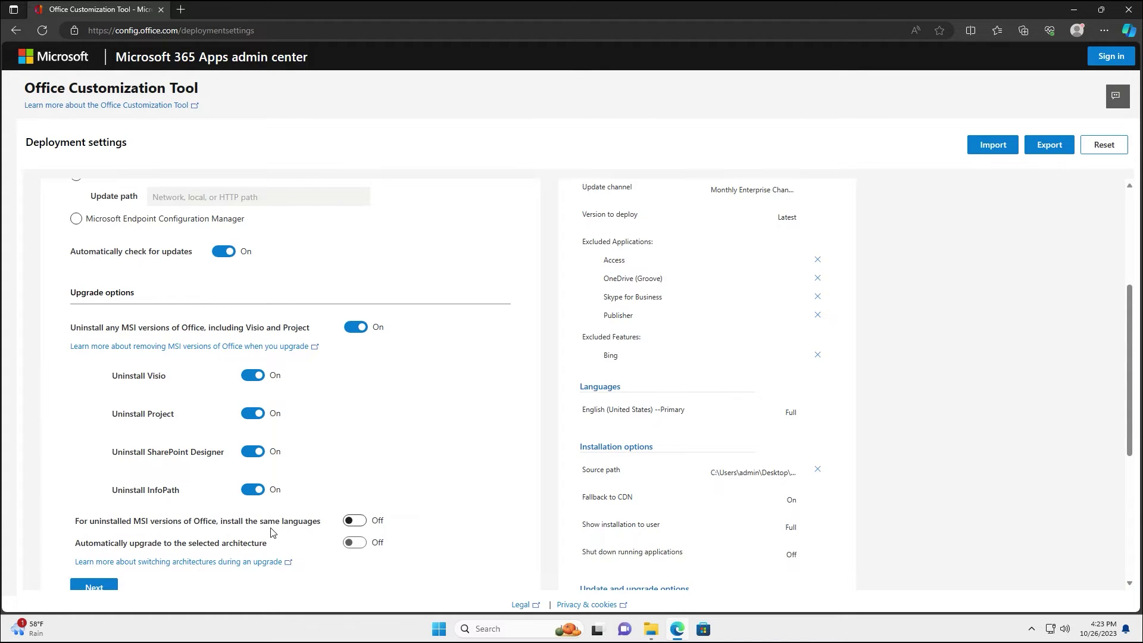
click(256, 375)
click(256, 414)
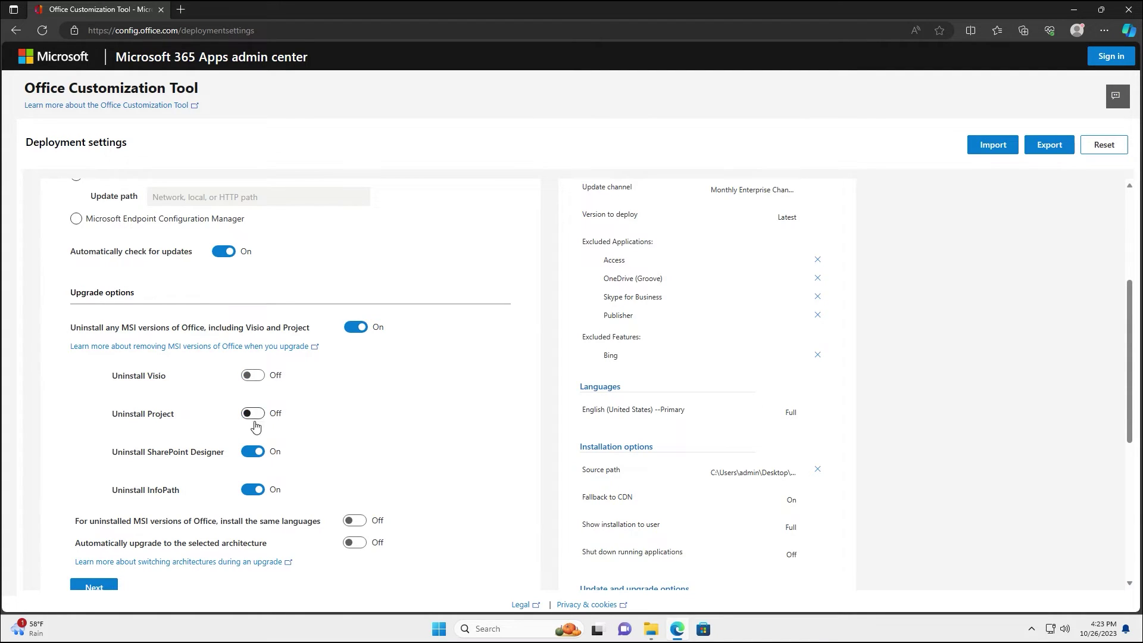
click(256, 451)
click(253, 489)
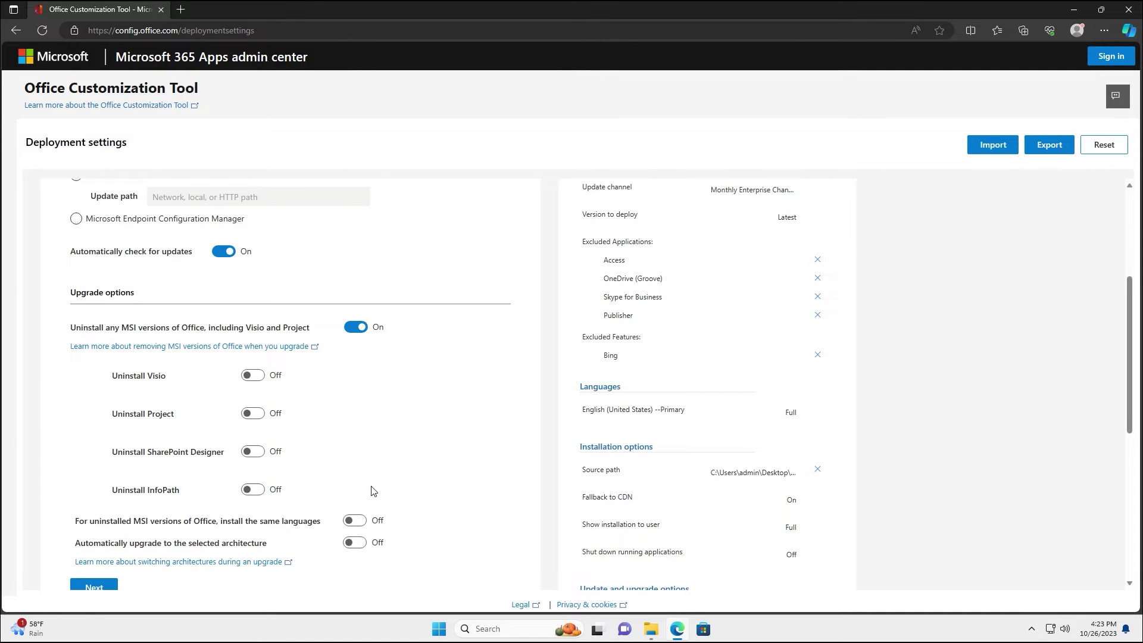
scroll(435, 437, down, 1)
scroll(408, 462, down, 1)
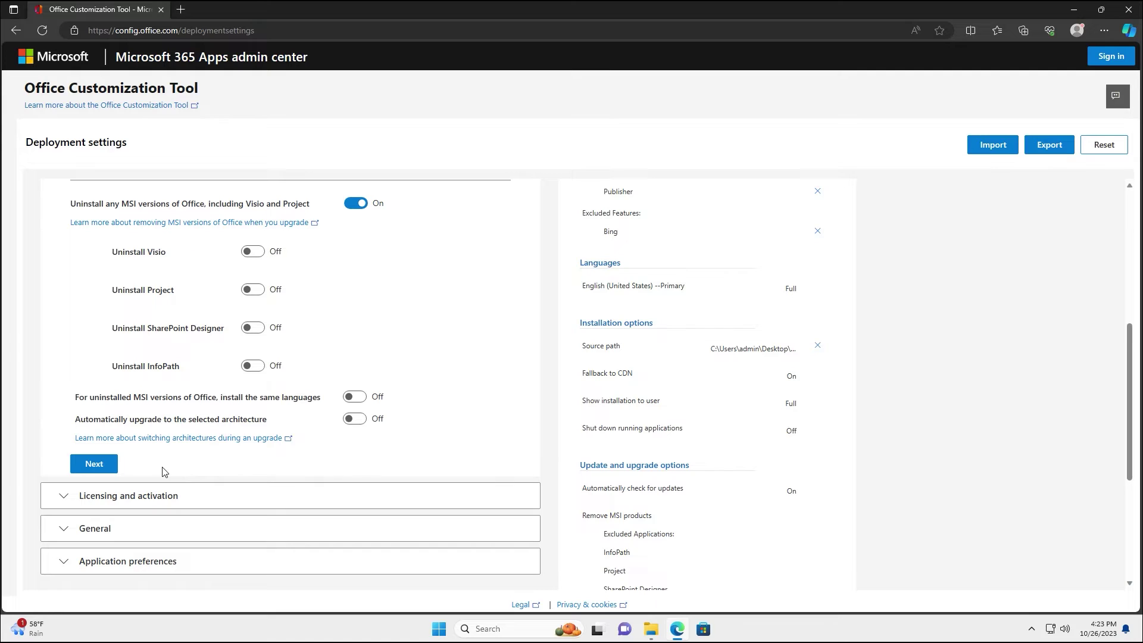
Automatically accept the EULA, settle on user-based activation and continue to General
click(99, 468)
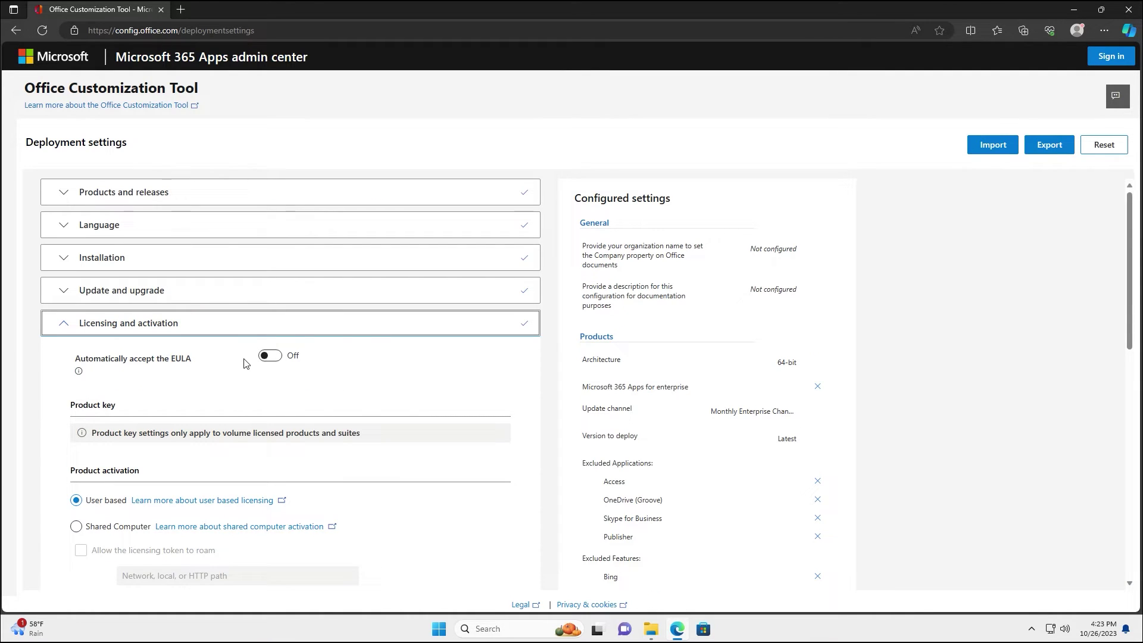
click(268, 356)
scroll(229, 444, down, 1)
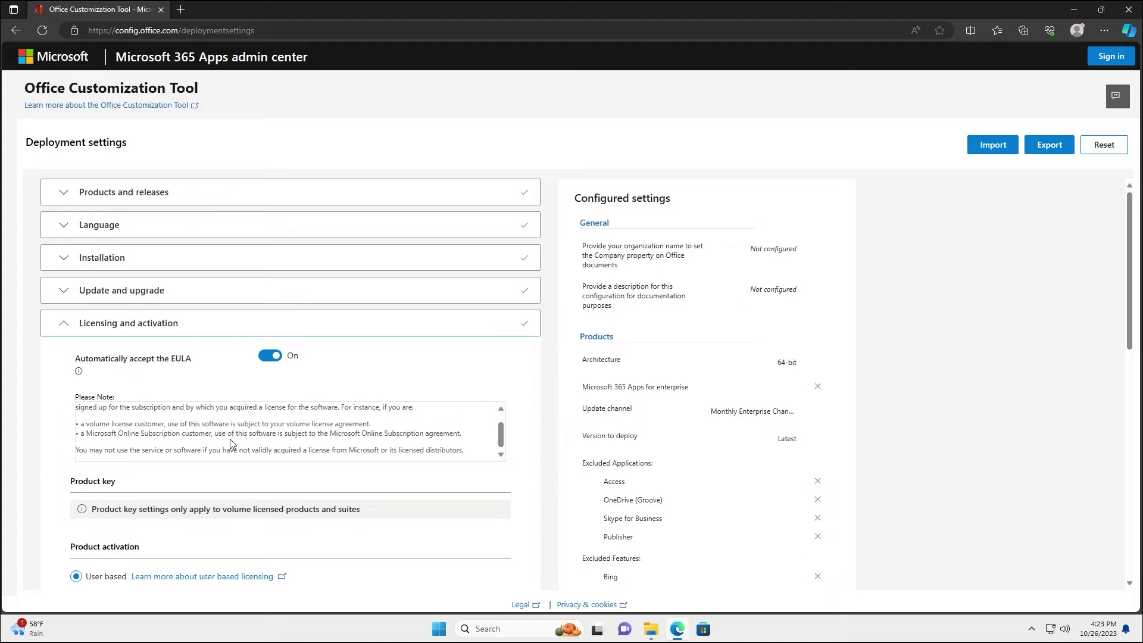
scroll(54, 459, down, 1)
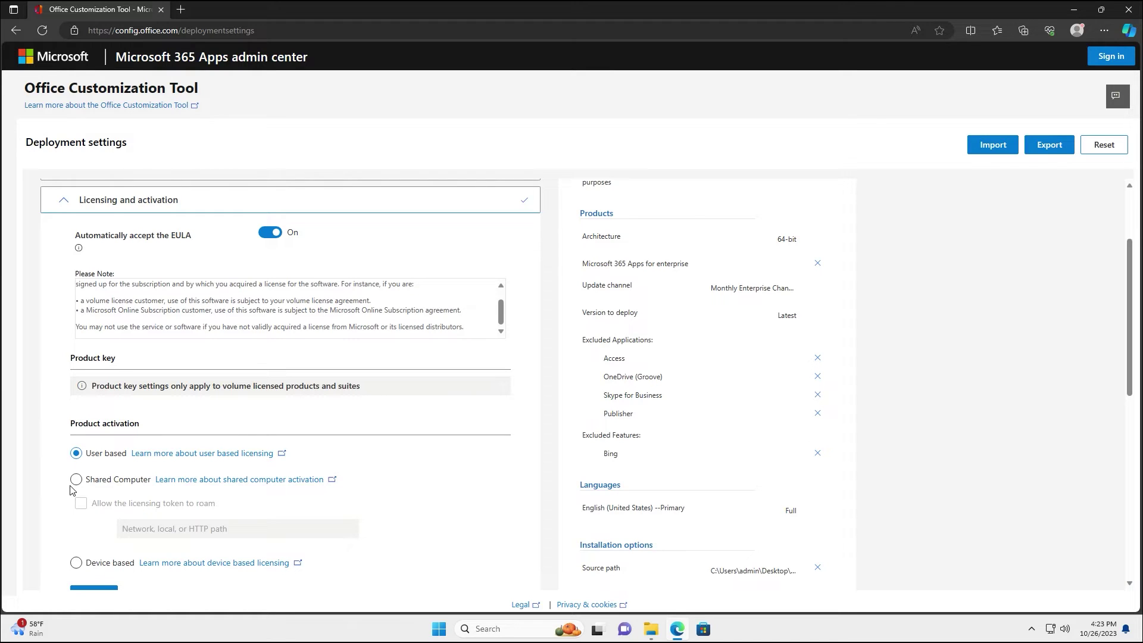
click(105, 482)
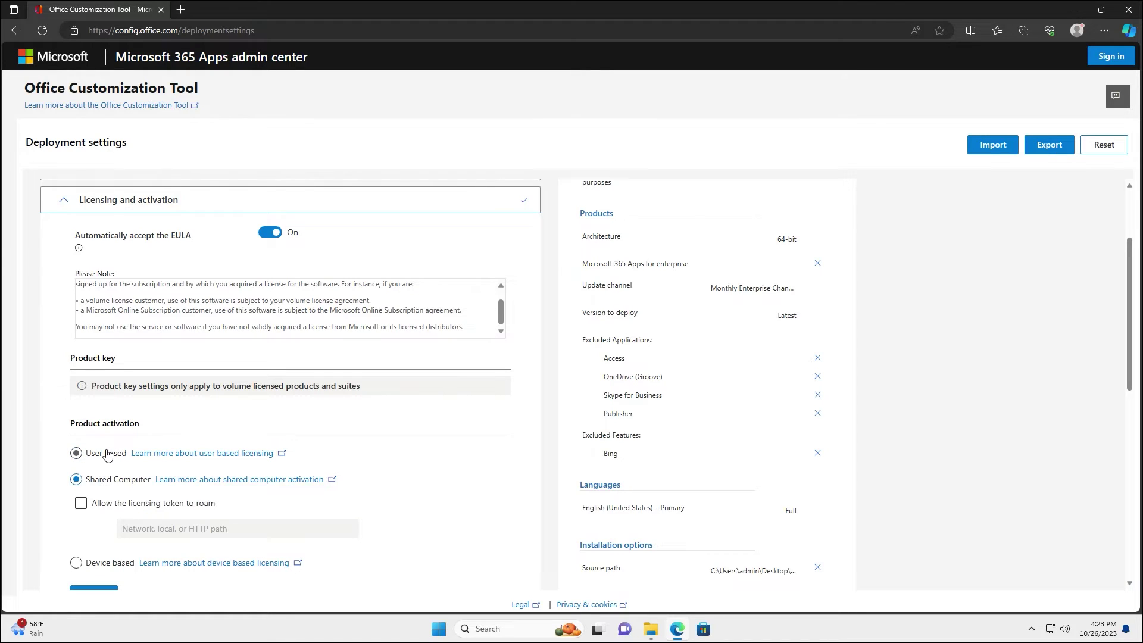
click(101, 452)
click(102, 480)
click(104, 453)
scroll(47, 483, down, 1)
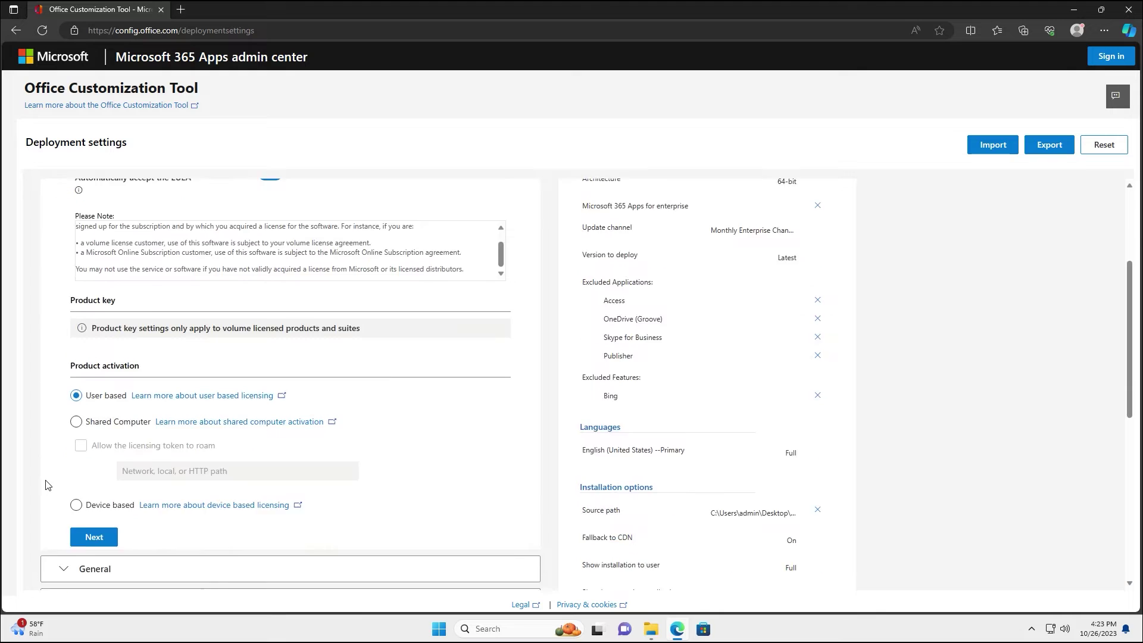
scroll(47, 487, down, 2)
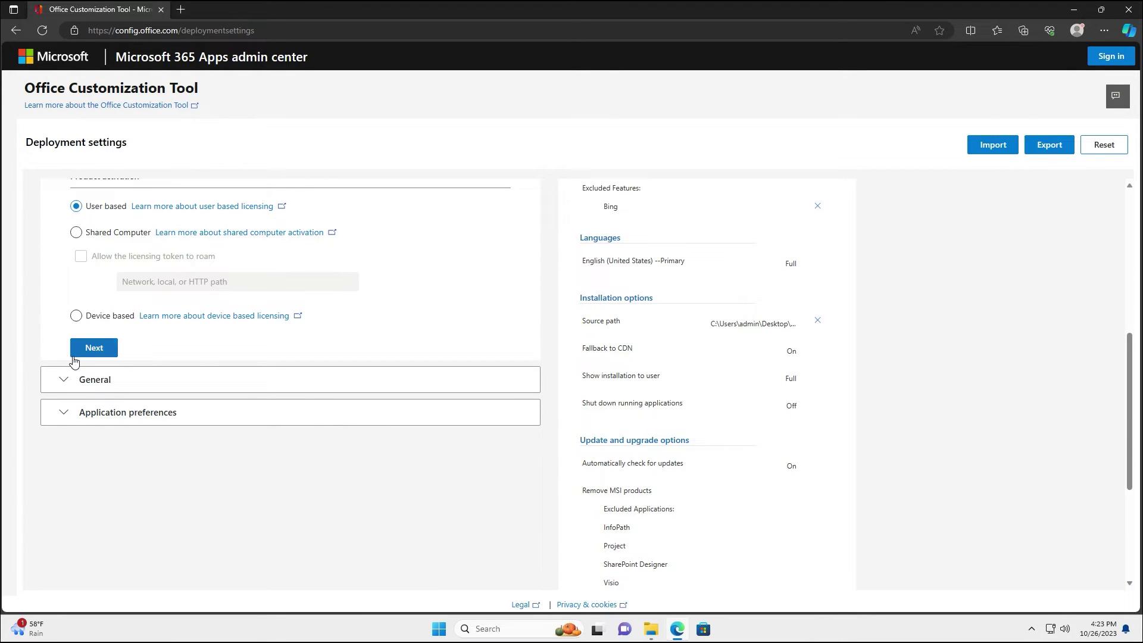
click(85, 351)
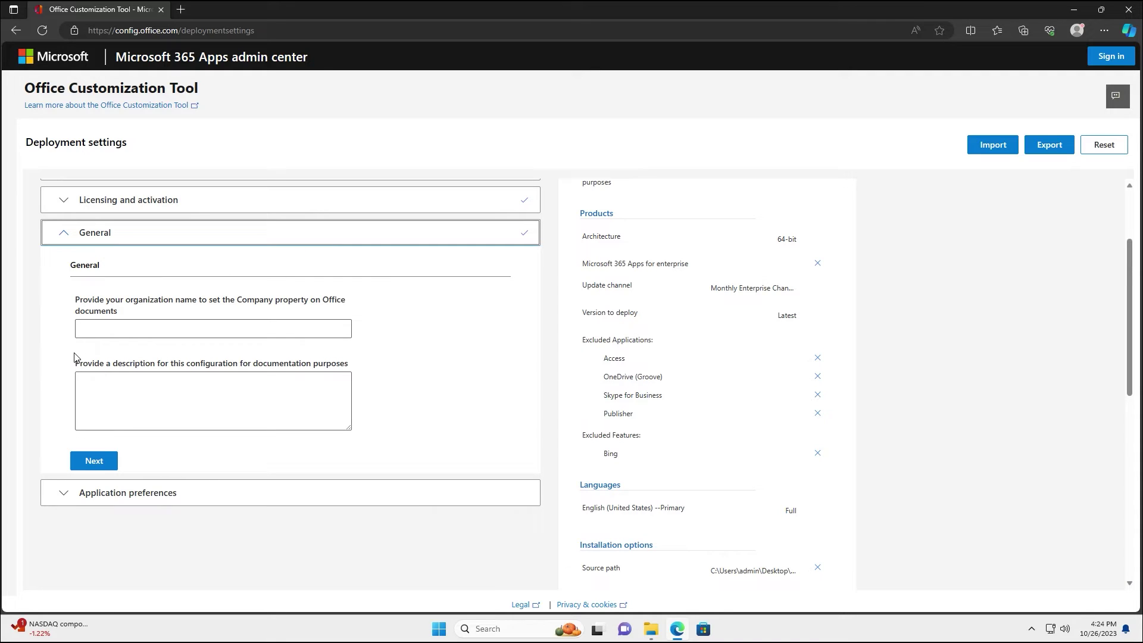
Leave General and Application preferences empty and finish the deployment settings
click(94, 471)
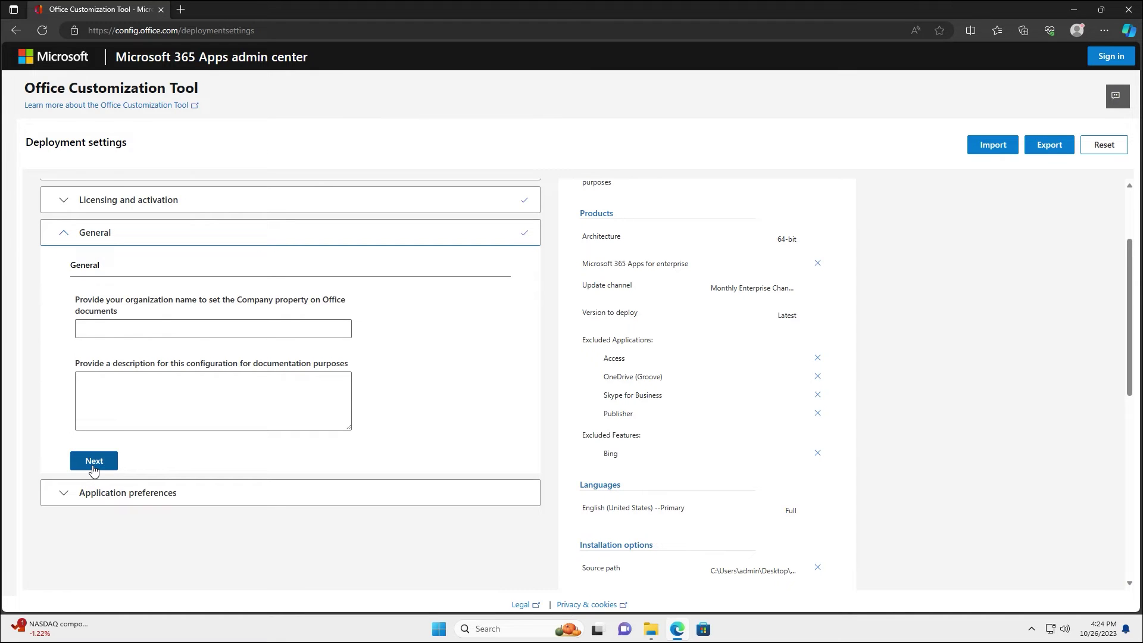
click(93, 471)
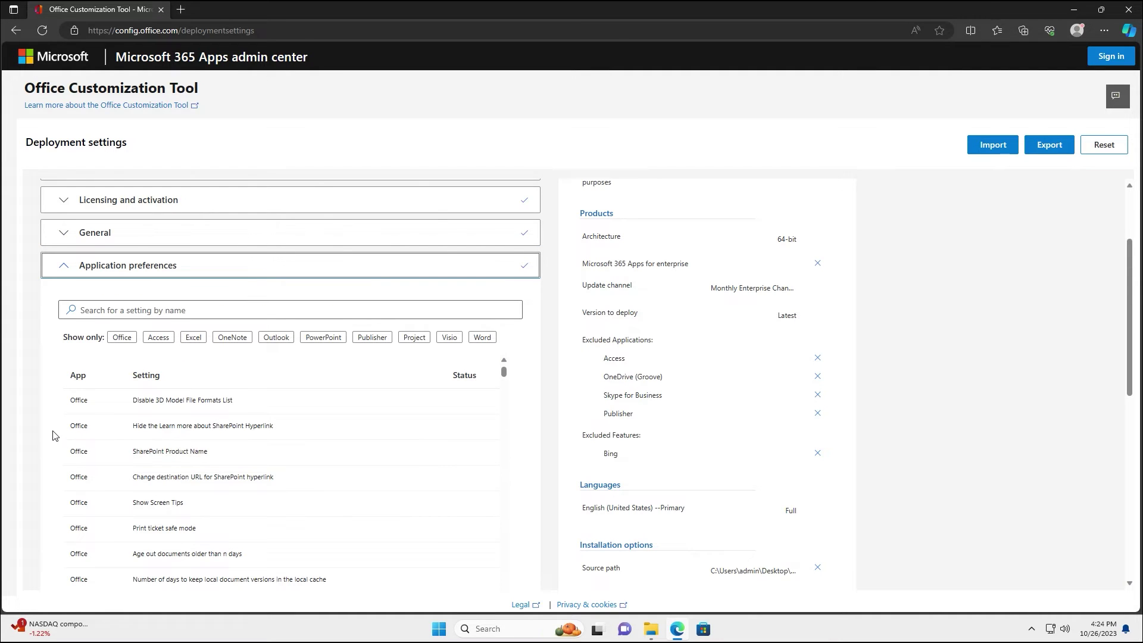
scroll(47, 406, down, 3)
scroll(48, 406, down, 3)
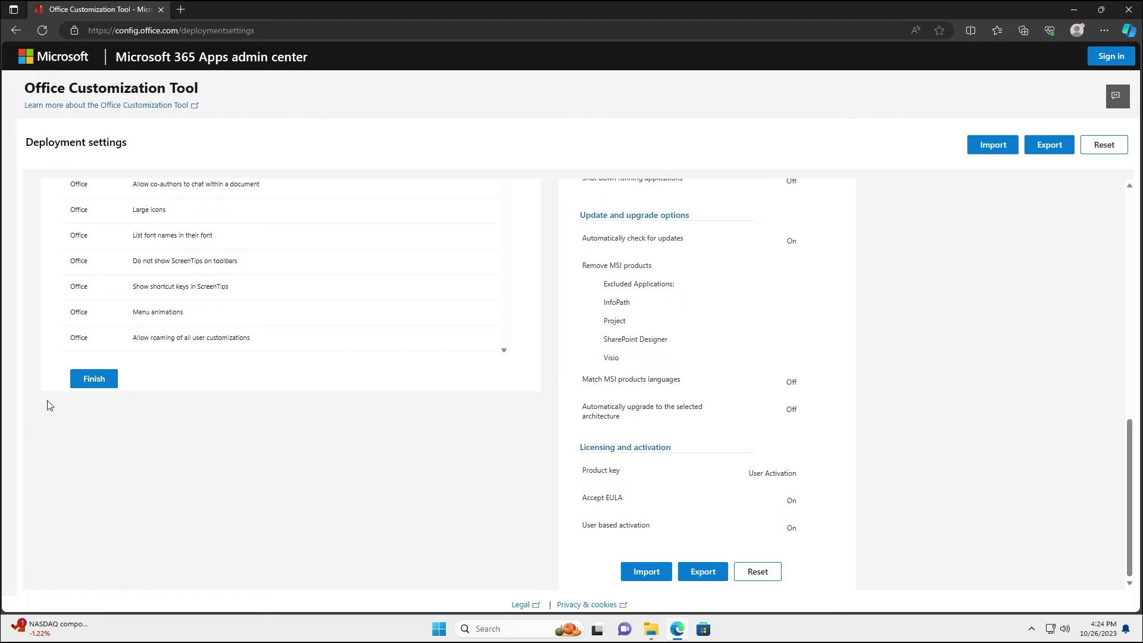
click(94, 378)
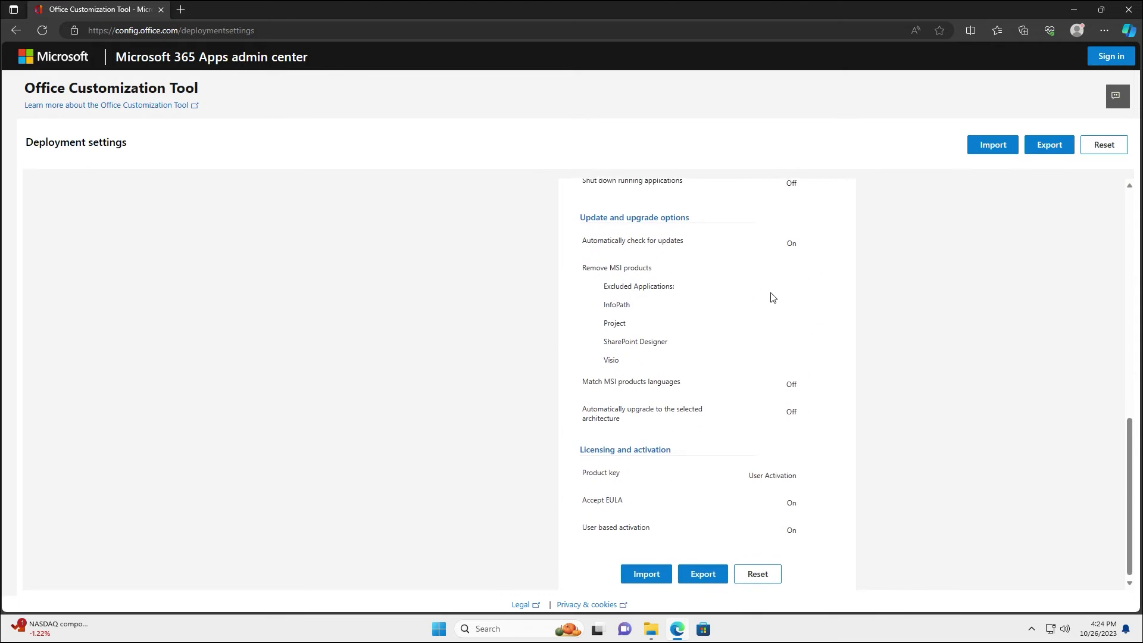
scroll(705, 448, up, 3)
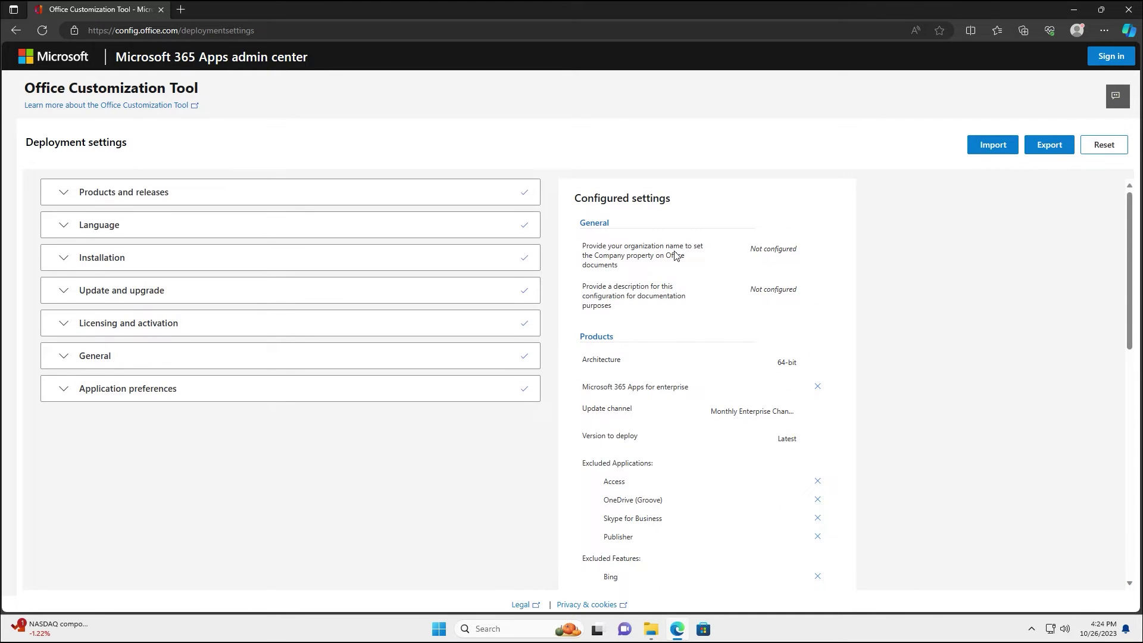
scroll(687, 292, down, 1)
scroll(691, 357, down, 5)
scroll(692, 358, down, 3)
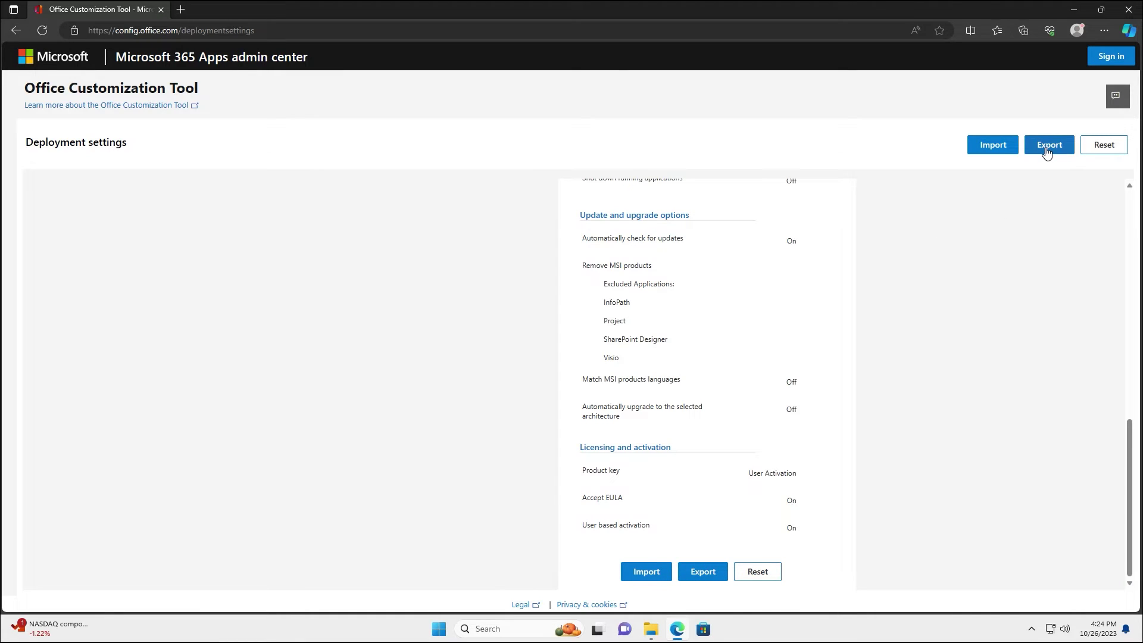
click(704, 579)
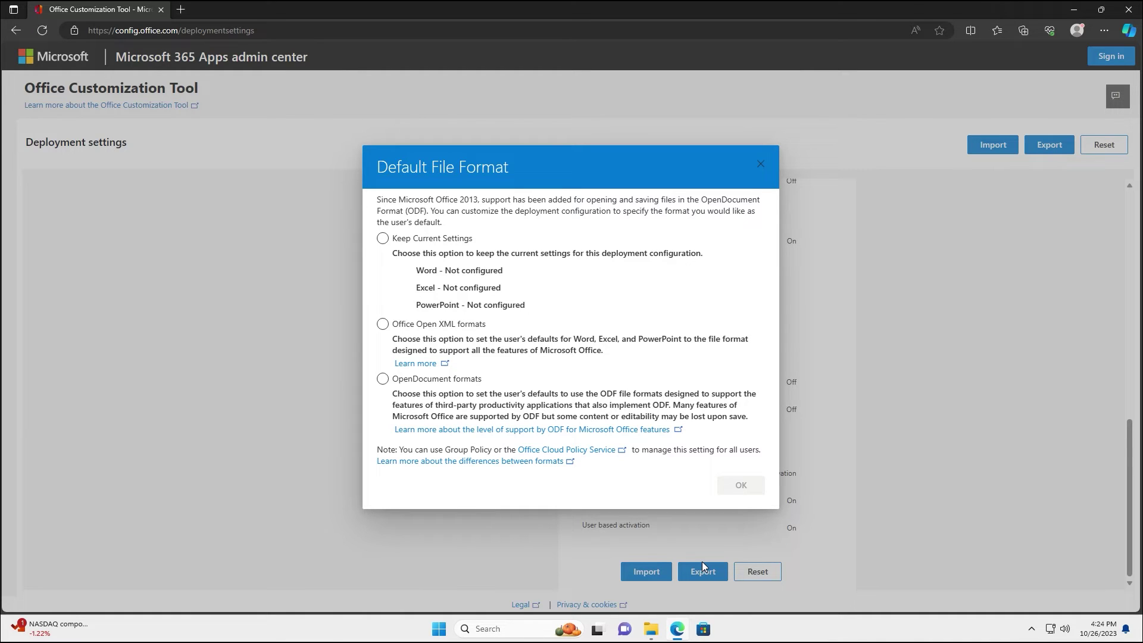
Choose Office Open XML formats as the default file format and confirm
click(477, 331)
click(740, 492)
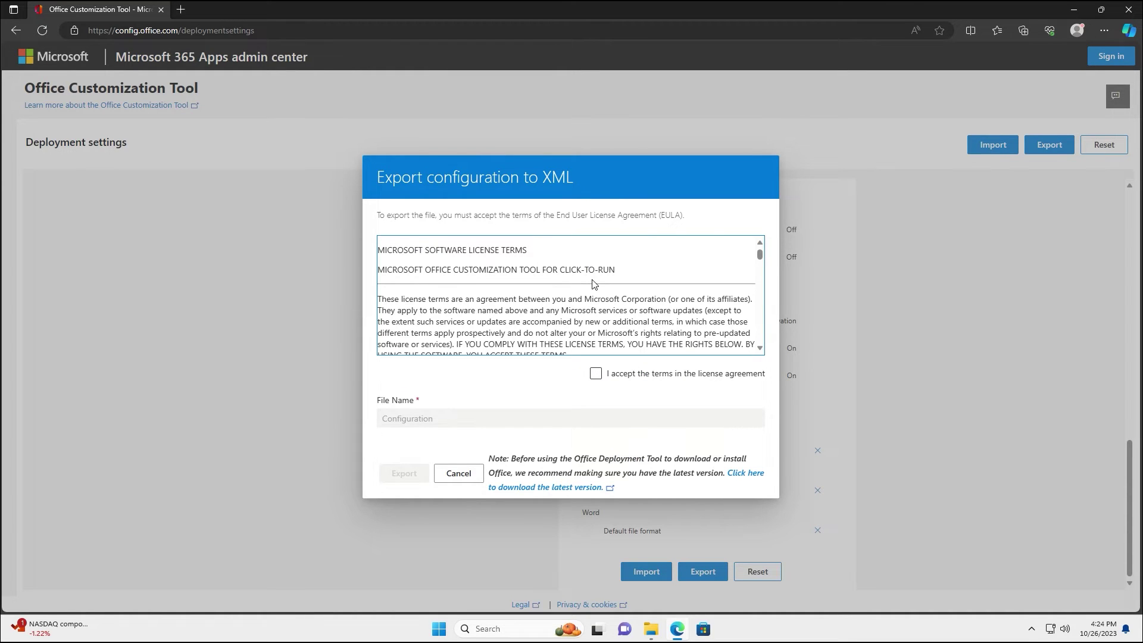
Accept the license terms and export the configuration as Configuration_file.xml
click(645, 375)
click(497, 418)
text(_fi)
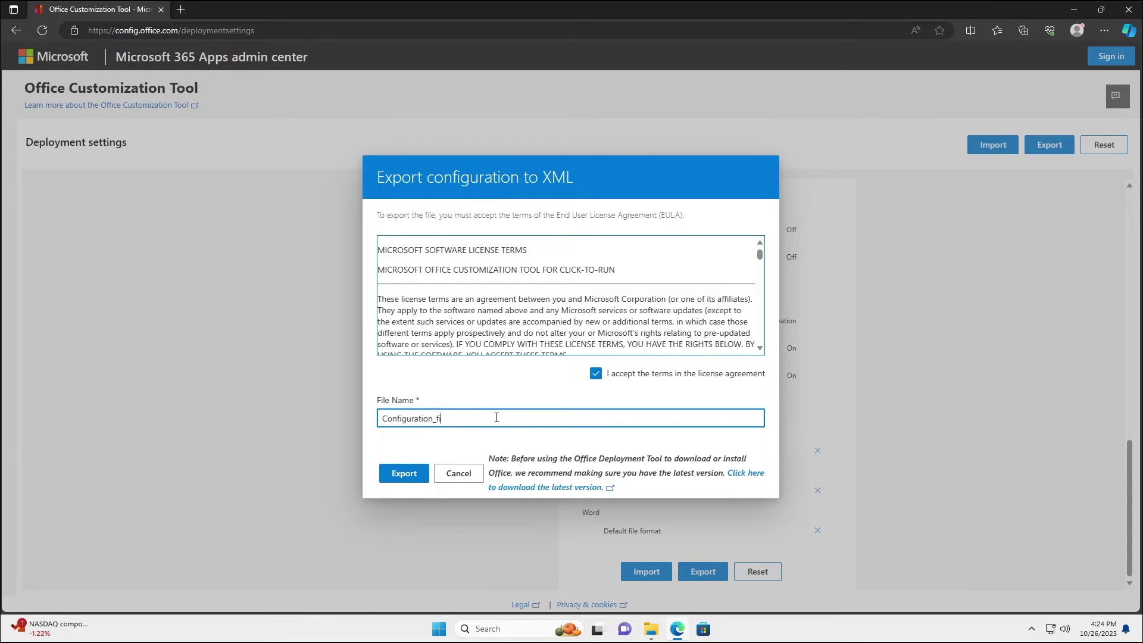
text(le)
click(413, 473)
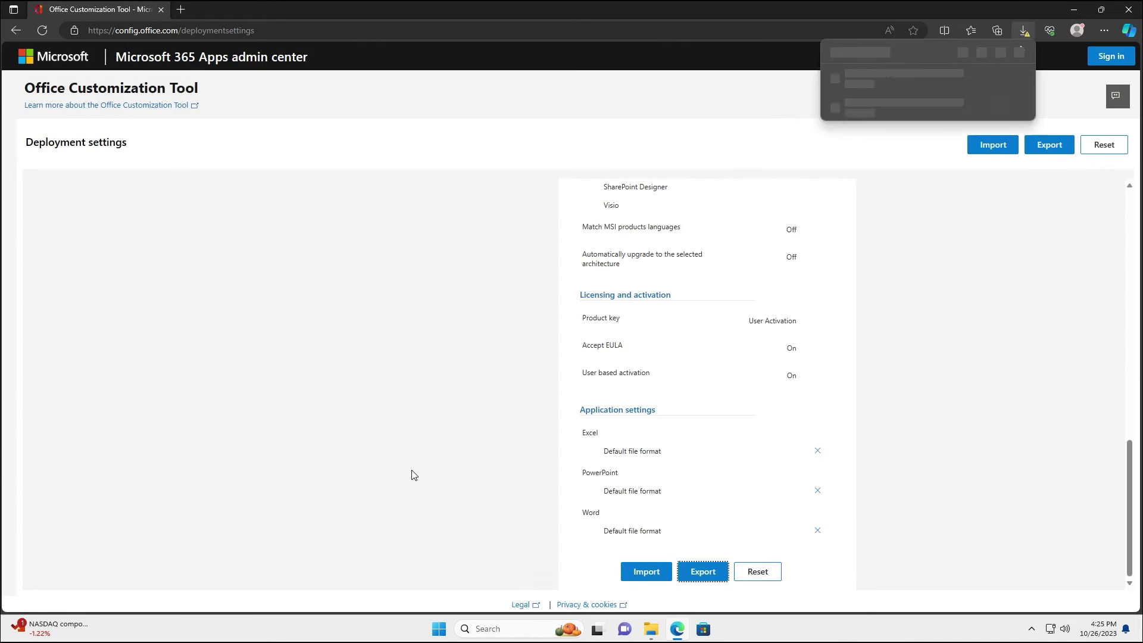
mouse_move(883, 102)
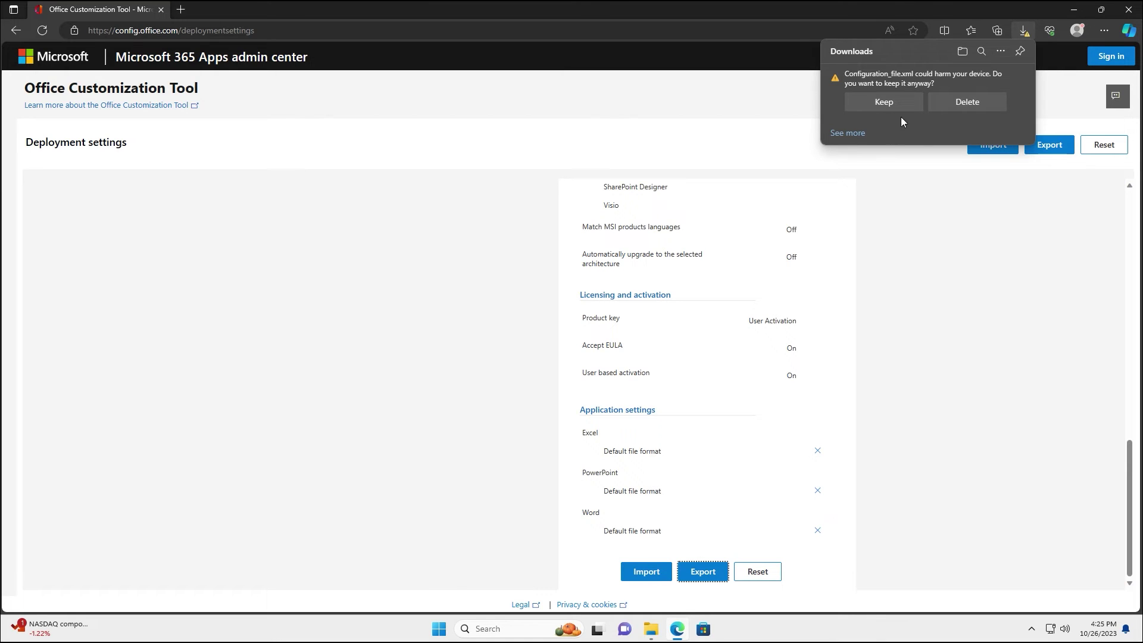
Keep the downloaded Configuration_file.xml despite the warning and view it in Notepad
click(905, 116)
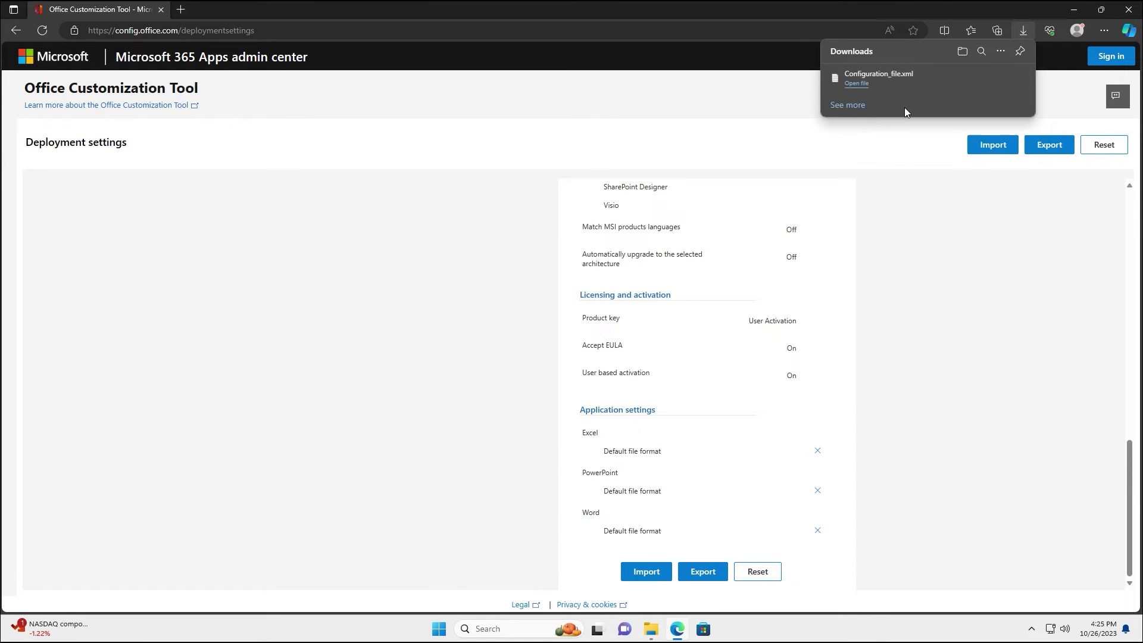
click(861, 85)
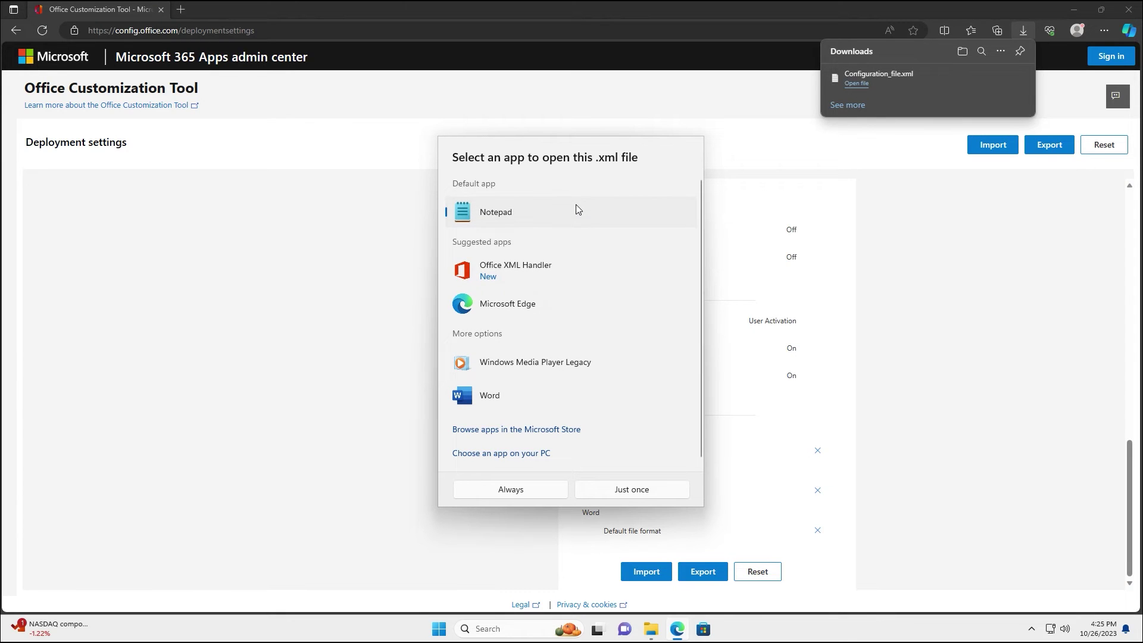
double_click(503, 221)
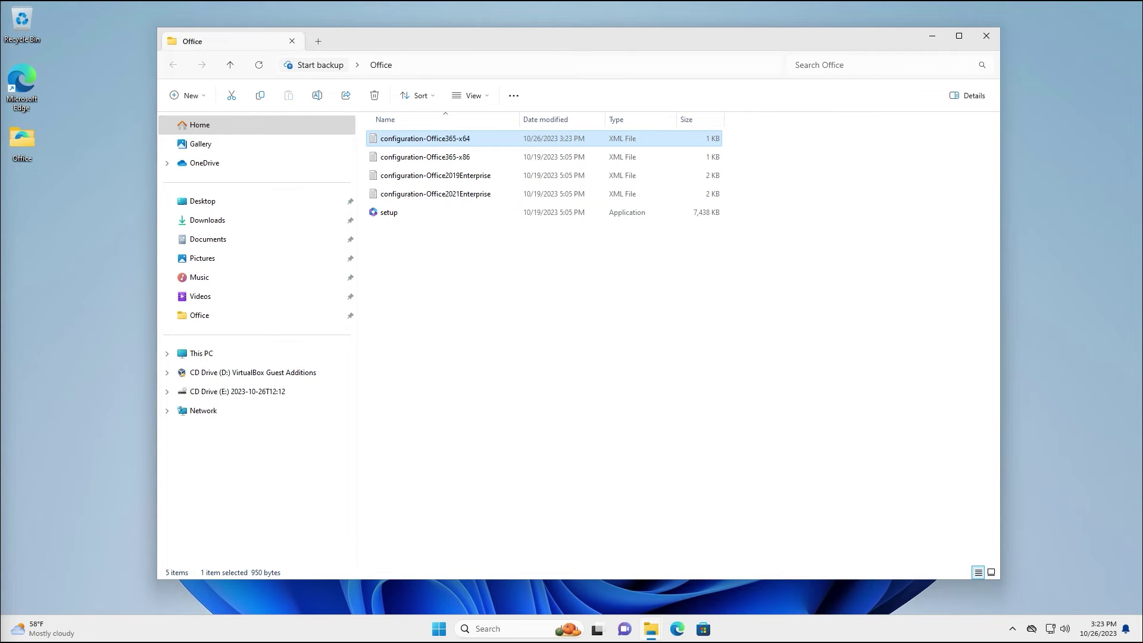
Launch Command Prompt as administrator from Start search and approve the UAC prompt
click(443, 630)
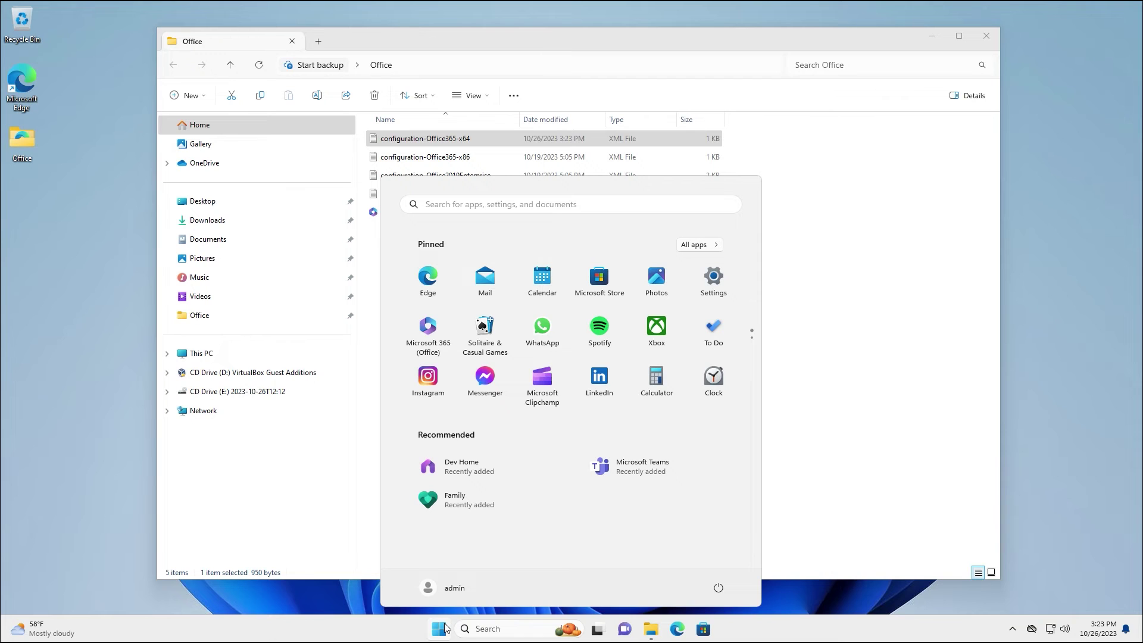
click(469, 204)
text(c)
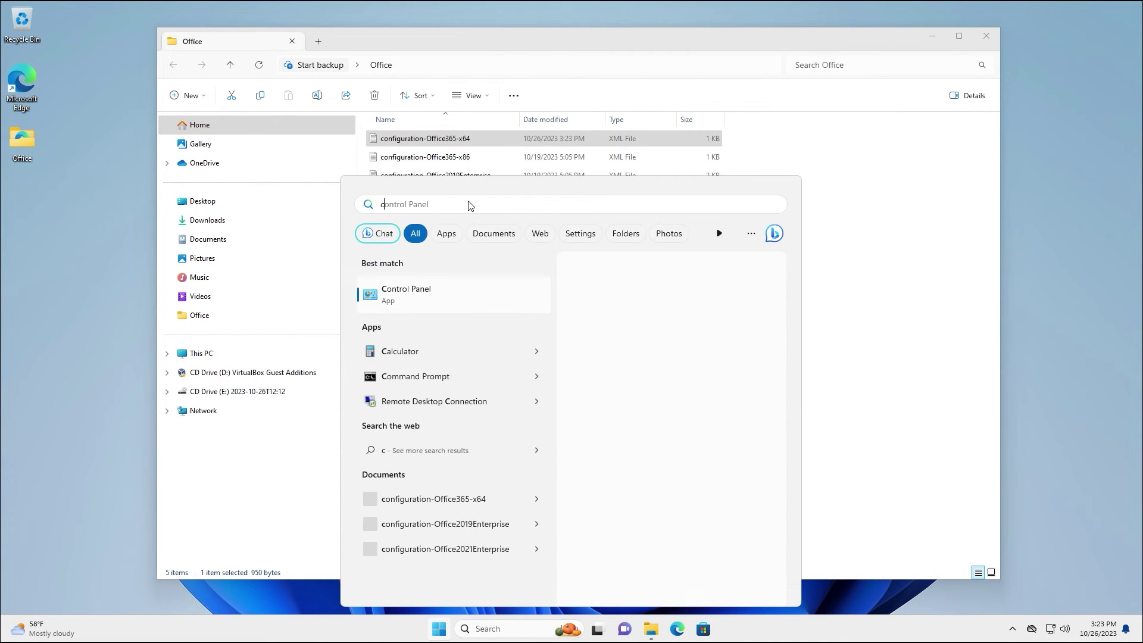
text(md)
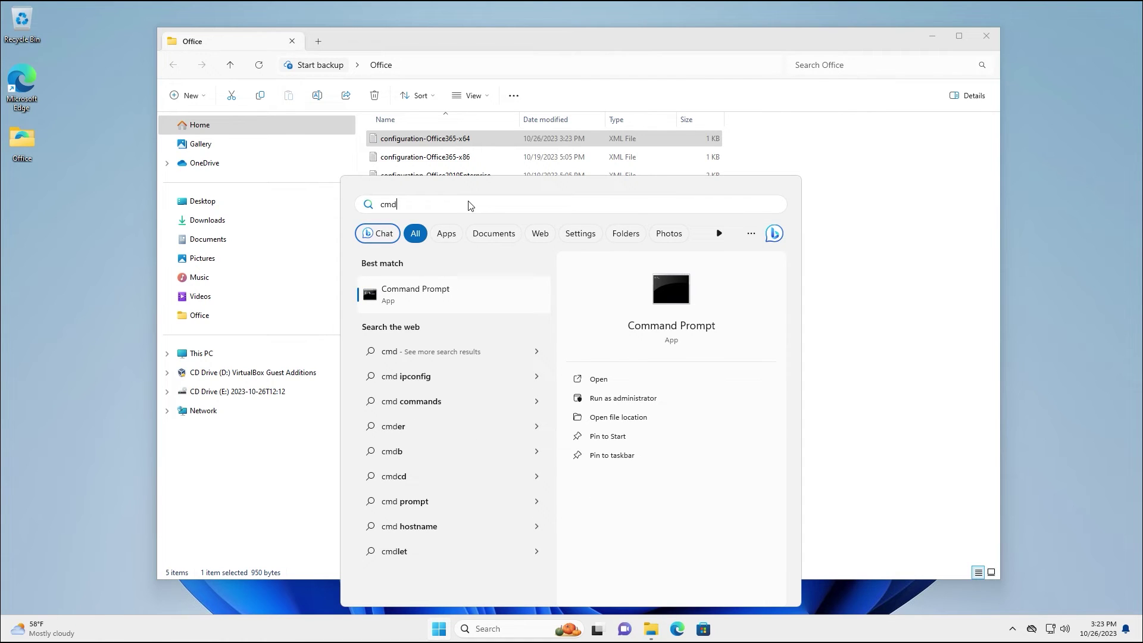
click(640, 403)
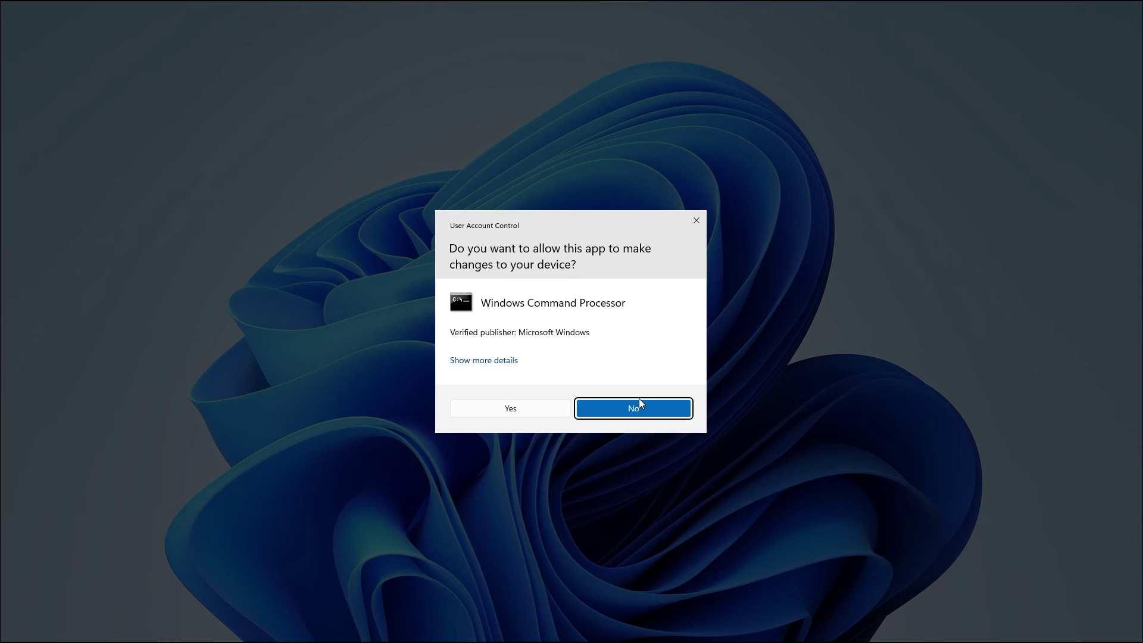
click(515, 416)
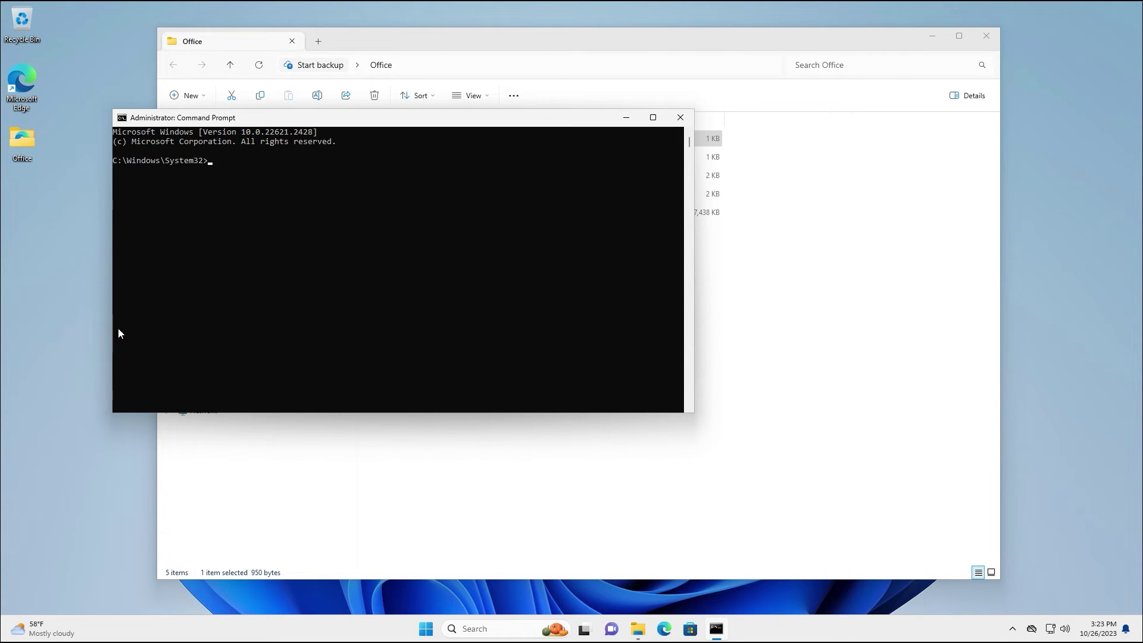
Copy the desktop Office folder's full path from Explorer's address bar
mouse_move(292, 123)
mouse_down()
mouse_move(579, 206)
mouse_move(618, 235)
mouse_up()
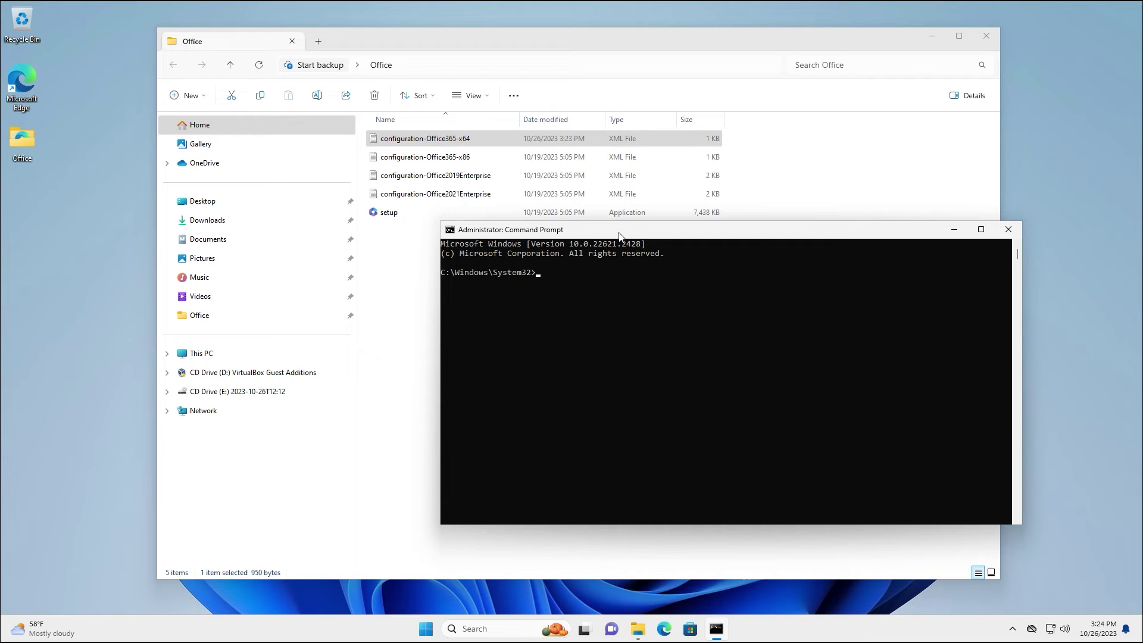
click(508, 72)
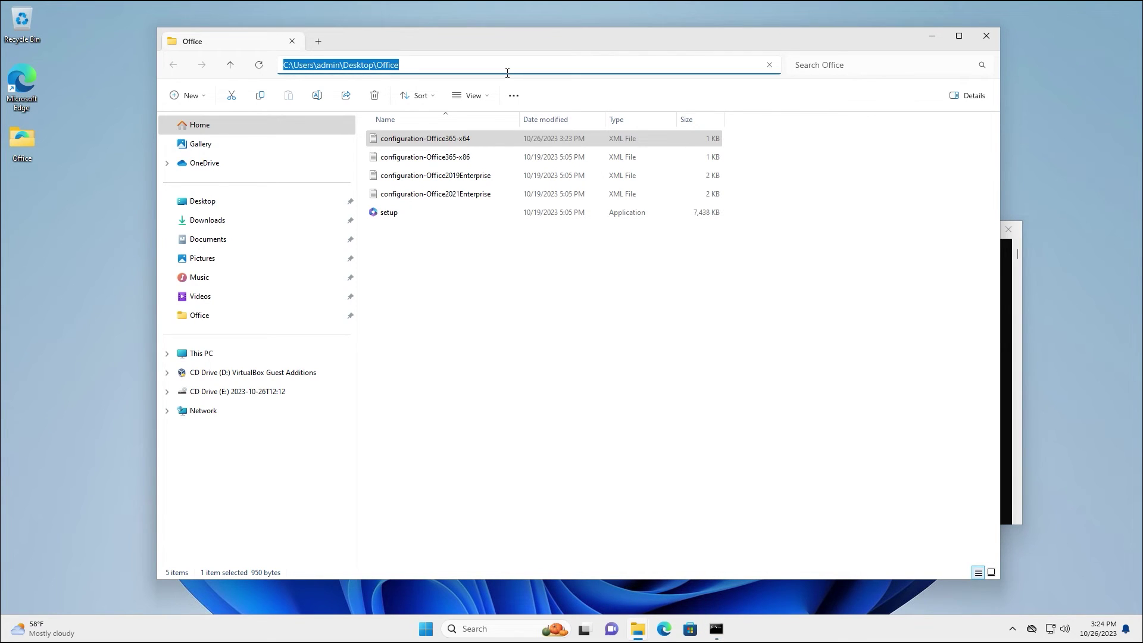
right_click(401, 75)
click(451, 105)
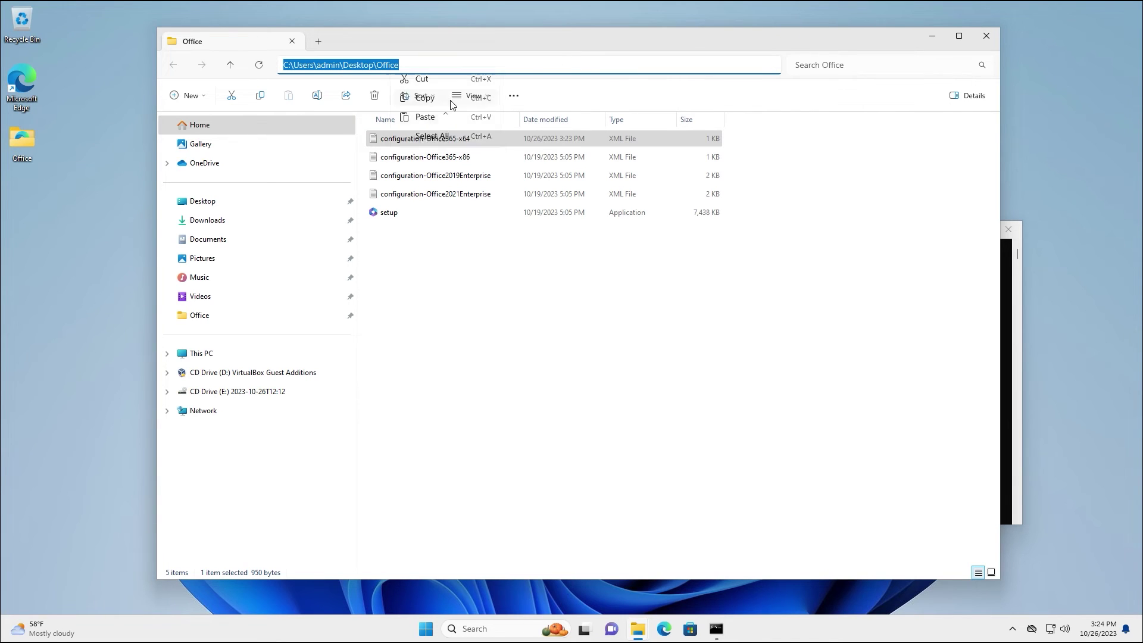
Change Command Prompt's working directory to the Office folder with cd and the pasted path
click(1009, 290)
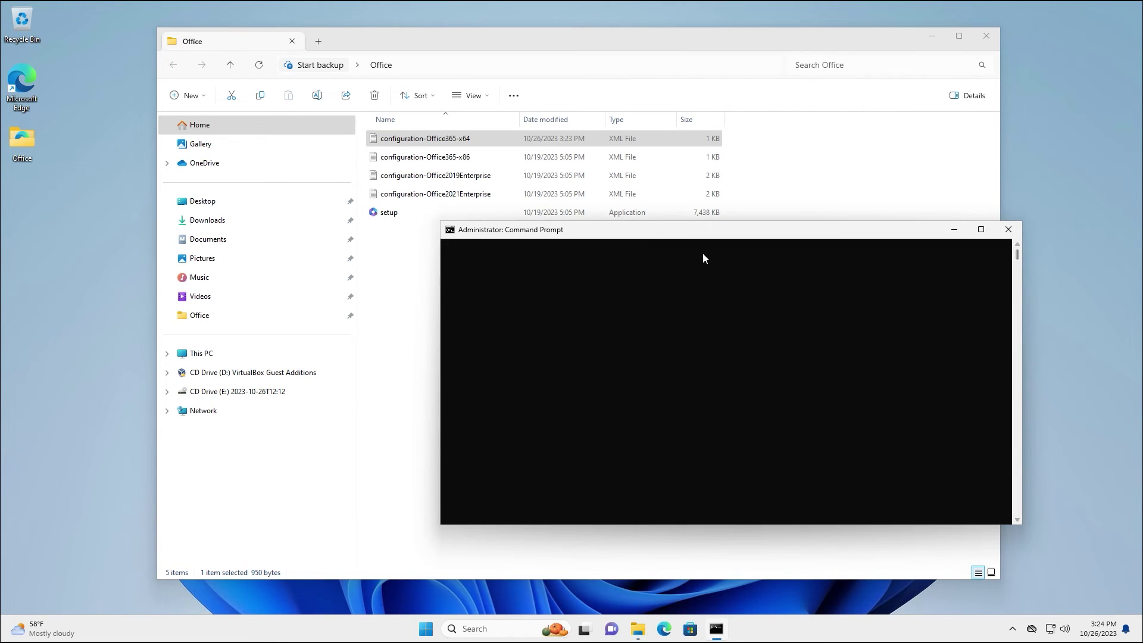
click(576, 282)
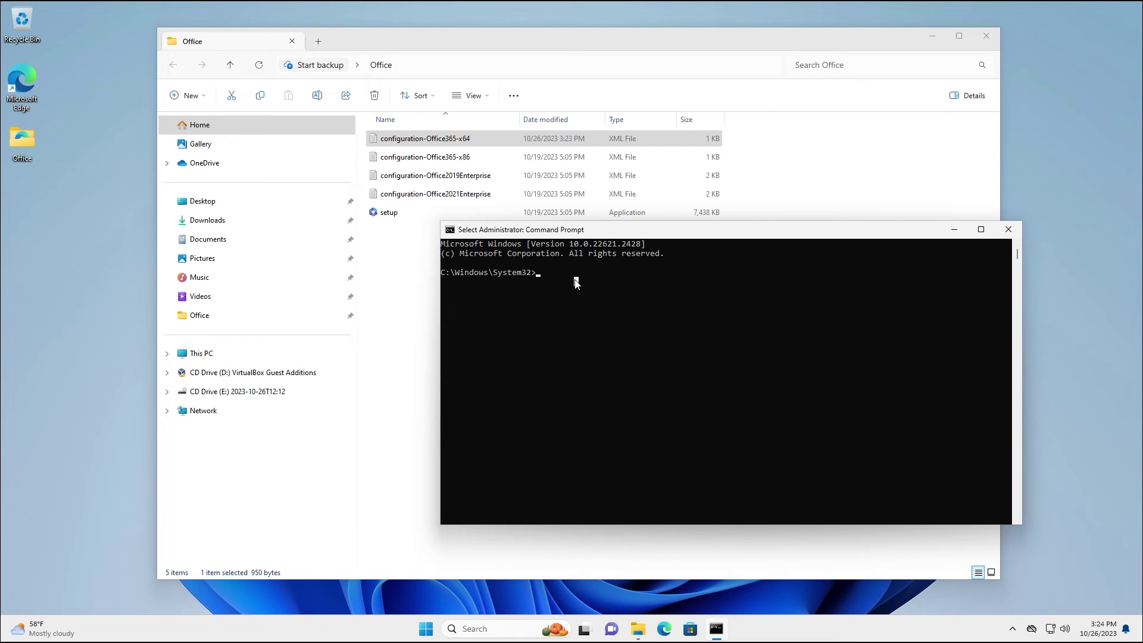
text(cd)
text(C:\Users\admin\Desktop\Office)
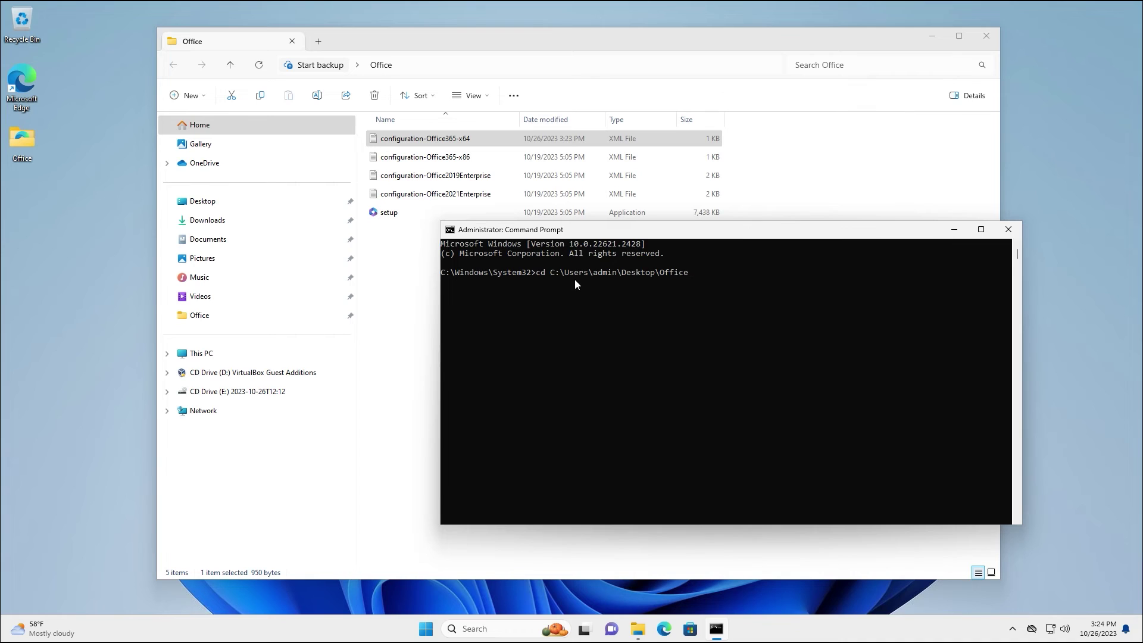
key(Return)
text(.exe)
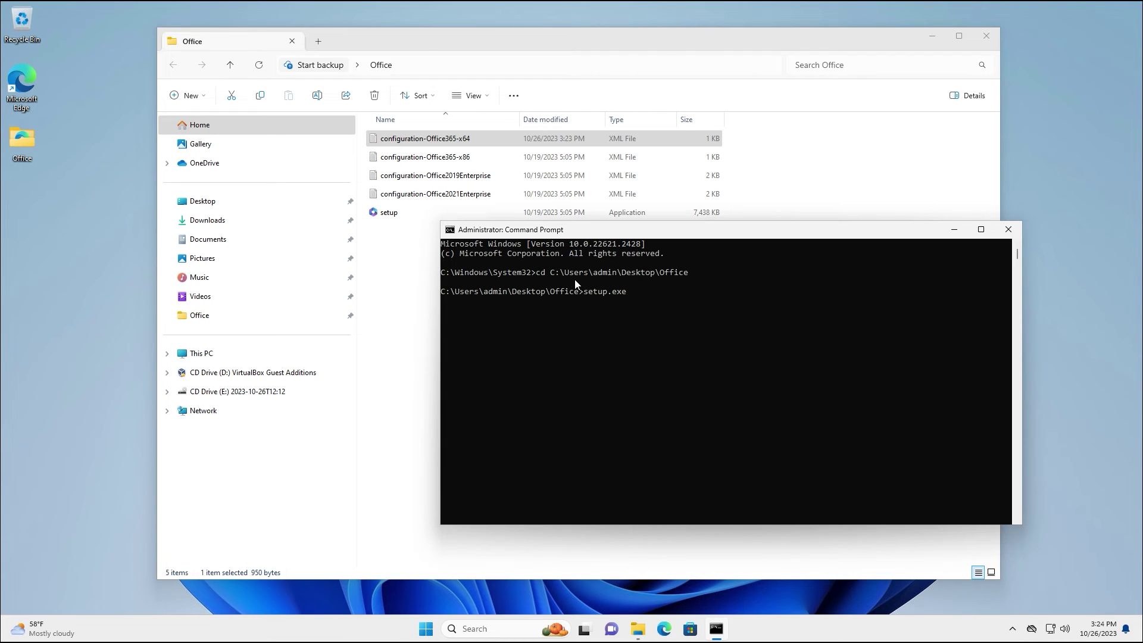
text( /dow)
text(nload)
Show file extensions in Explorer and copy the configuration-Office365-x64.xml file name
click(492, 138)
drag(492, 138, 379, 139)
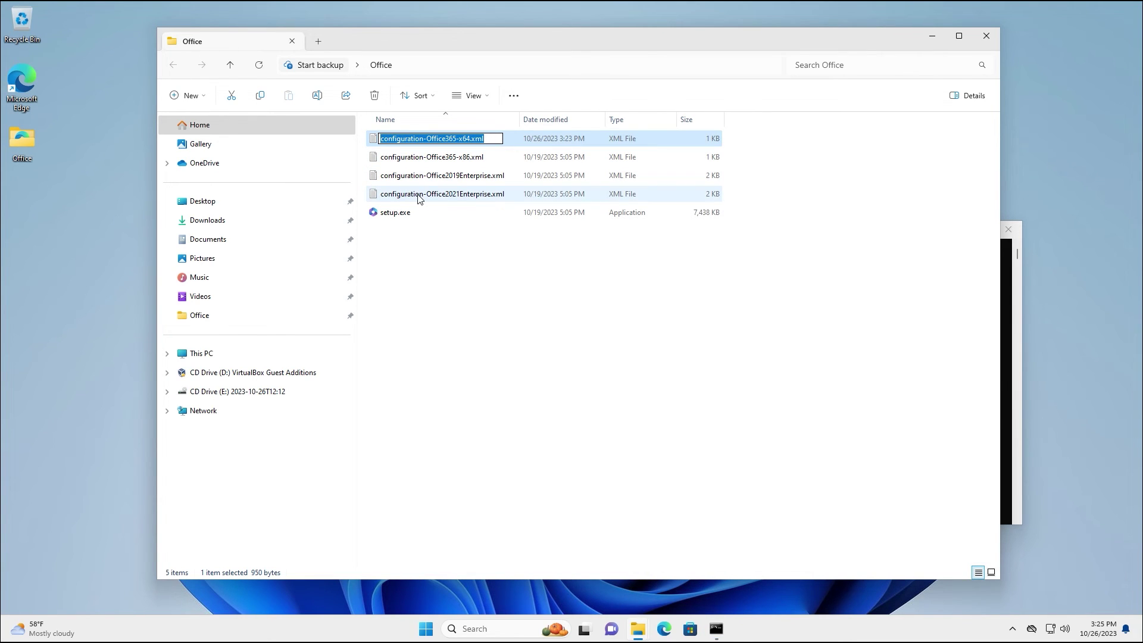
click(845, 337)
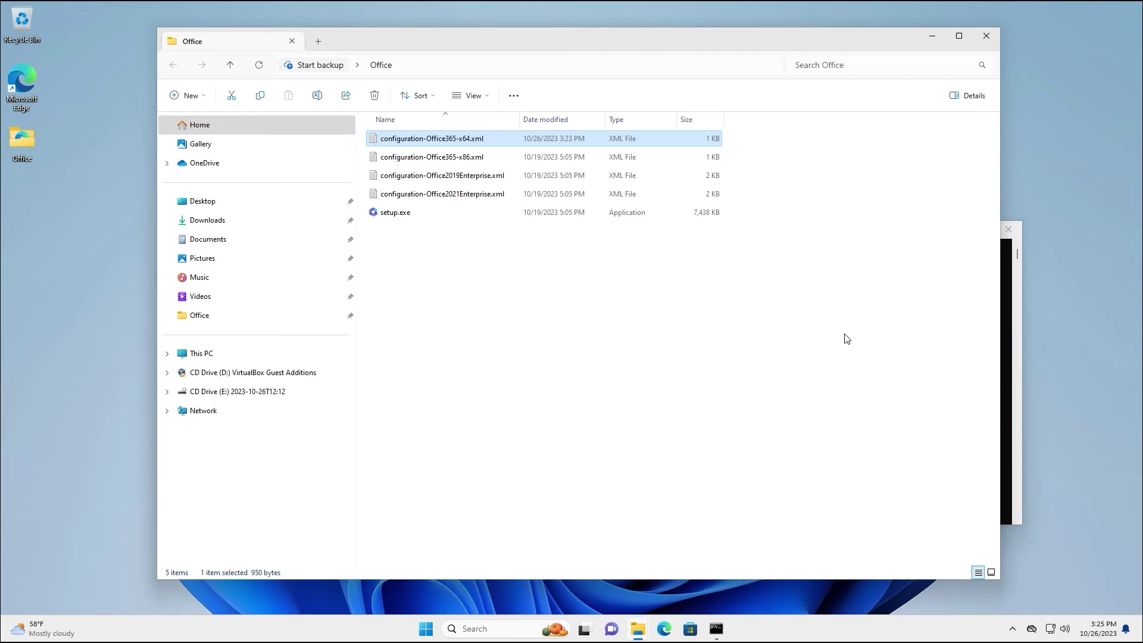
Run setup.exe /download configuration-Office365-x64.xml in Command Prompt
click(1018, 255)
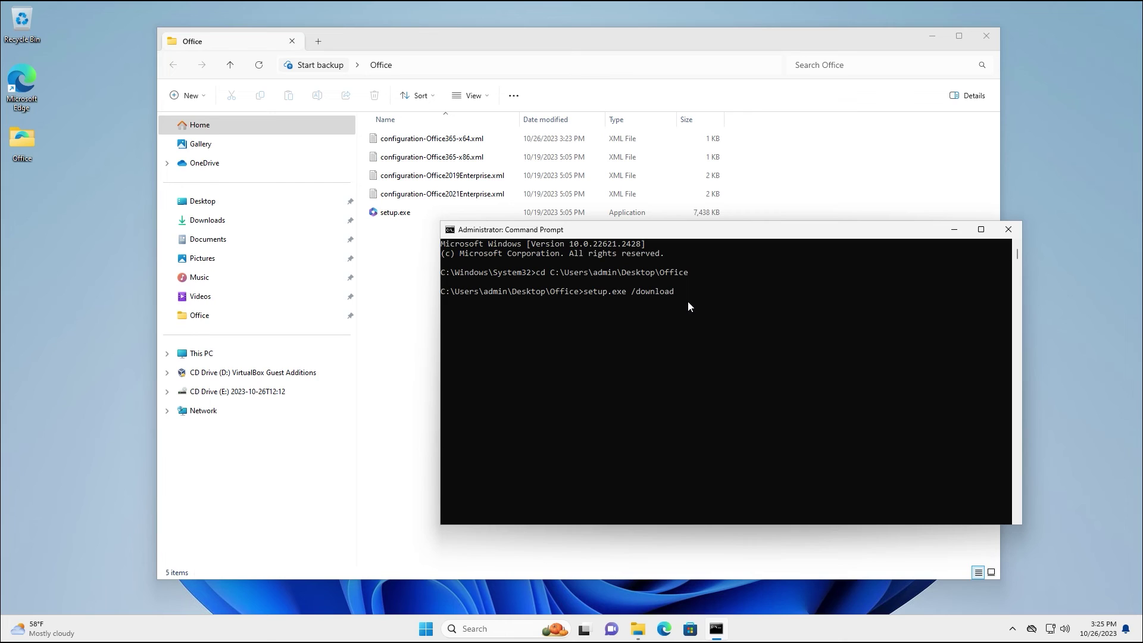
text(configuration-Office365-x64.xml)
key(Return)
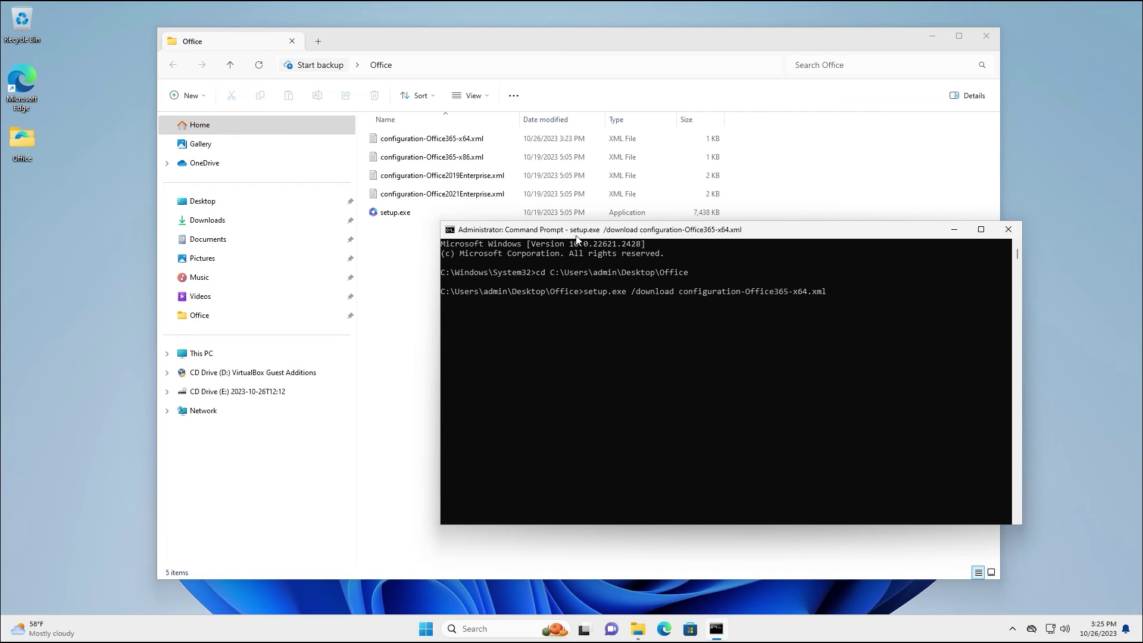
drag(548, 236, 643, 310)
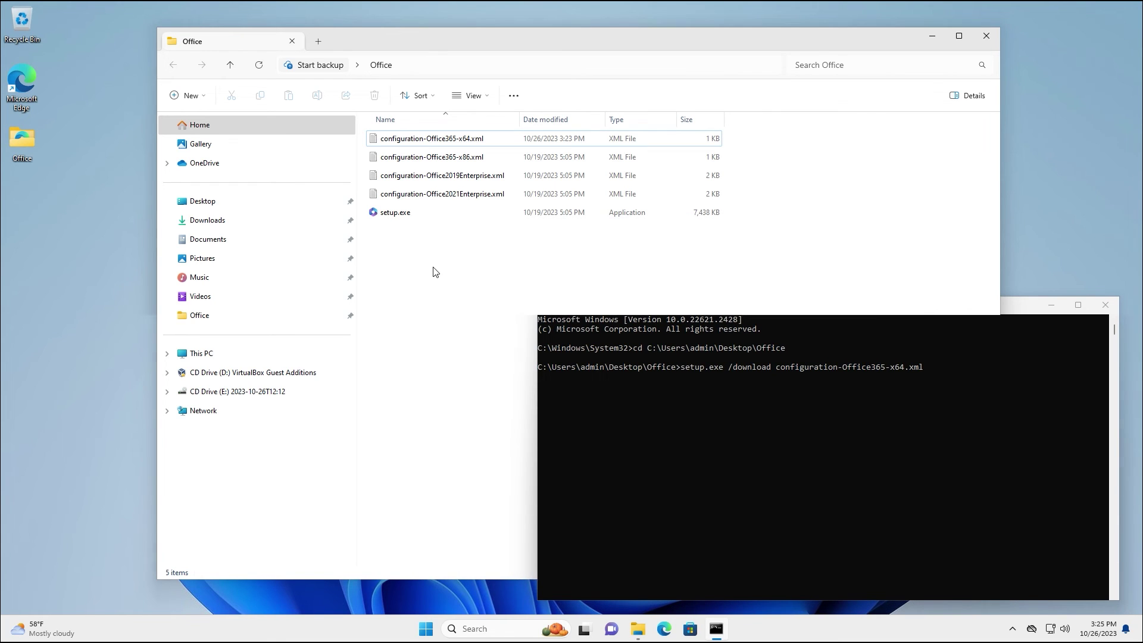
Check the new Office data subfolder in Explorer, then return to Command Prompt
drag(432, 39, 288, 24)
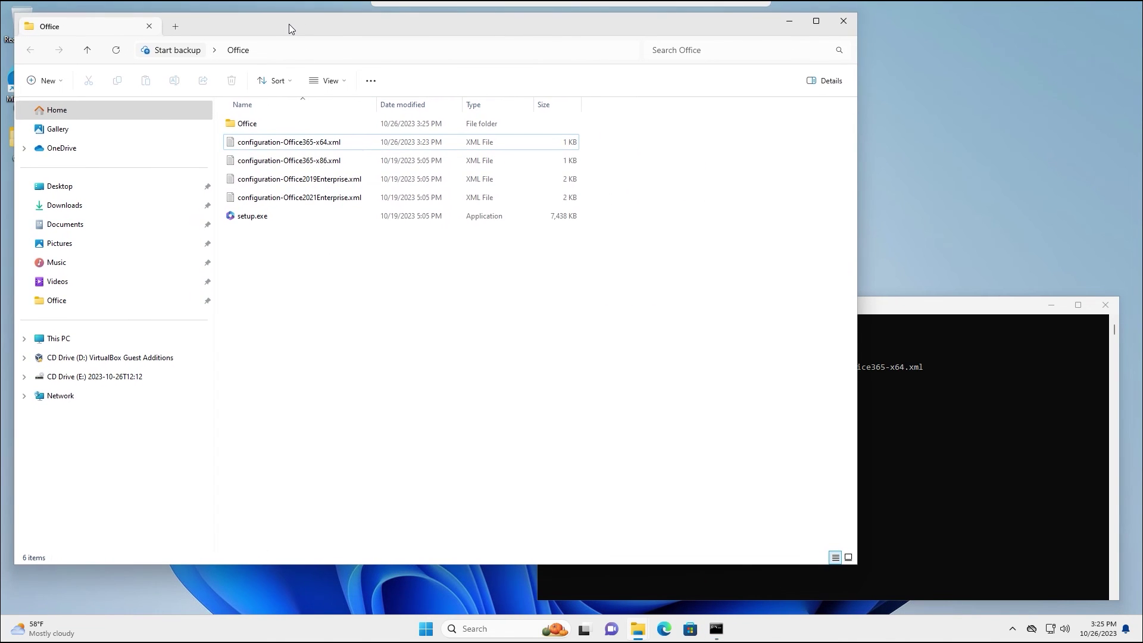
click(265, 124)
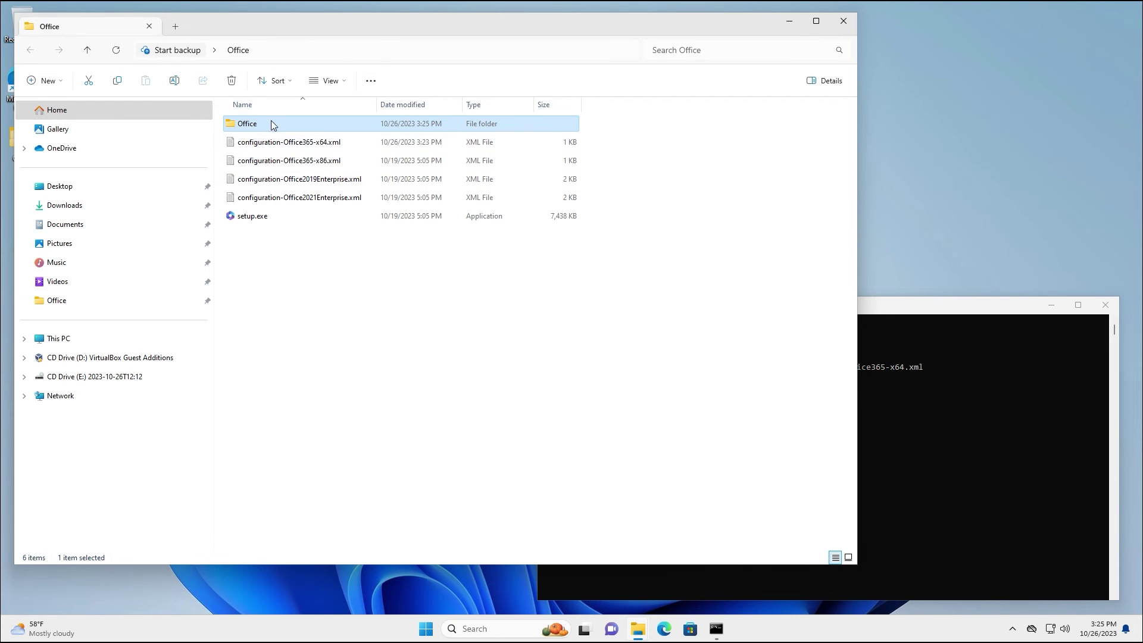
click(909, 312)
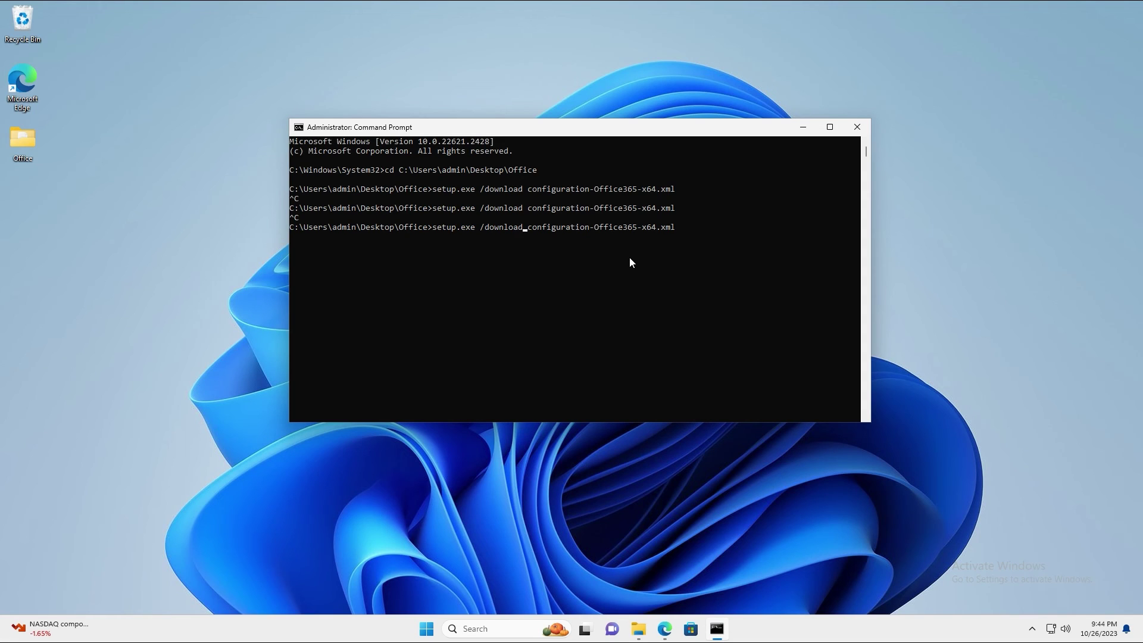
Rerun setup.exe with /configure configuration-Office365-x64.xml to install Office
key(BackSpace)
key(BackSpace)
key(BackSpace)
key(BackSpace)
key(BackSpace)
key(BackSpace)
key(BackSpace)
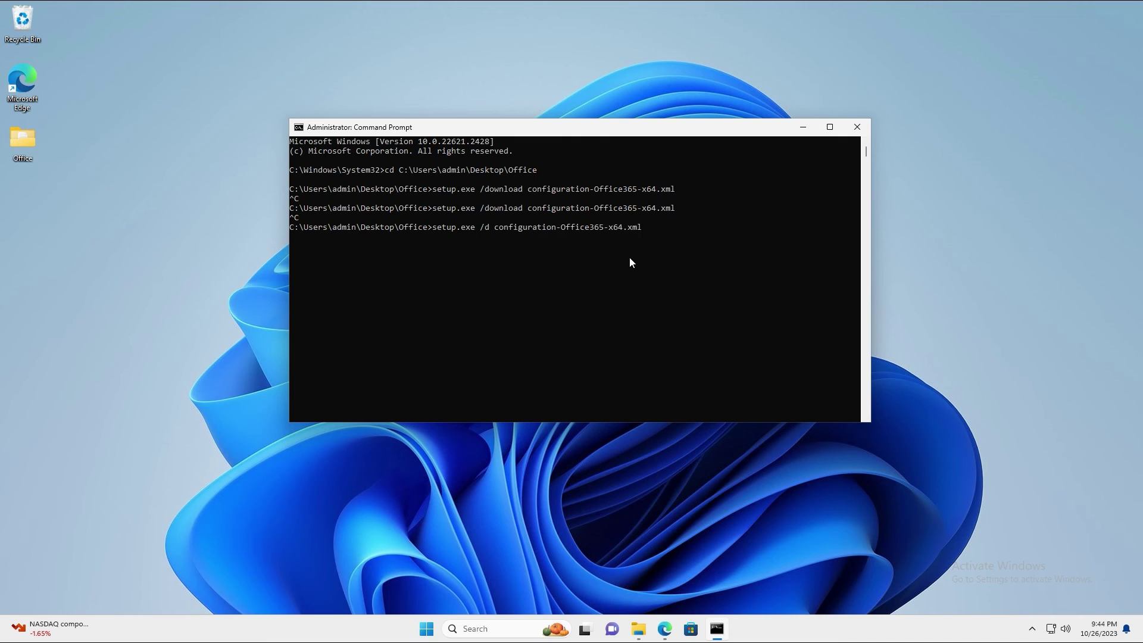
key(BackSpace)
text(config)
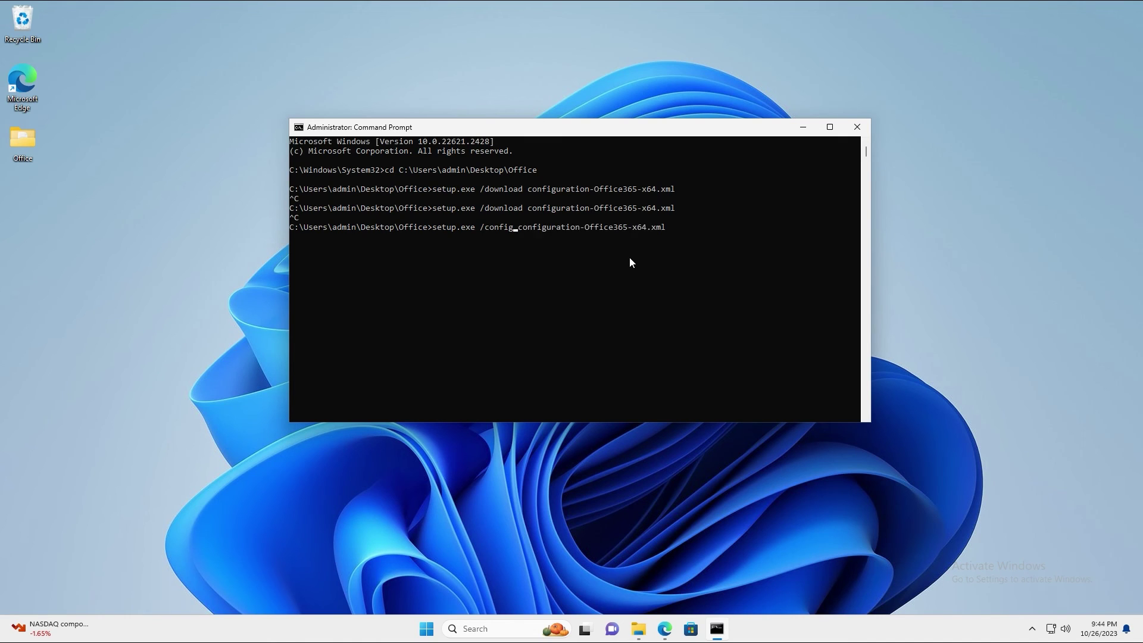
text(uer)
key(BackSpace)
key(BackSpace)
text(re)
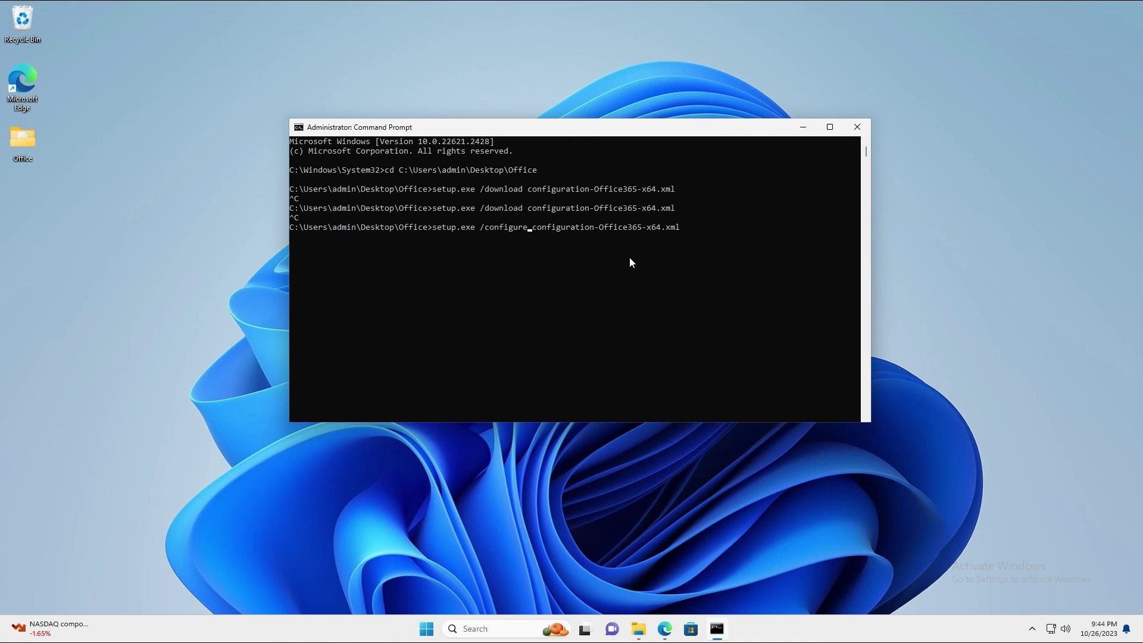
key(Return)
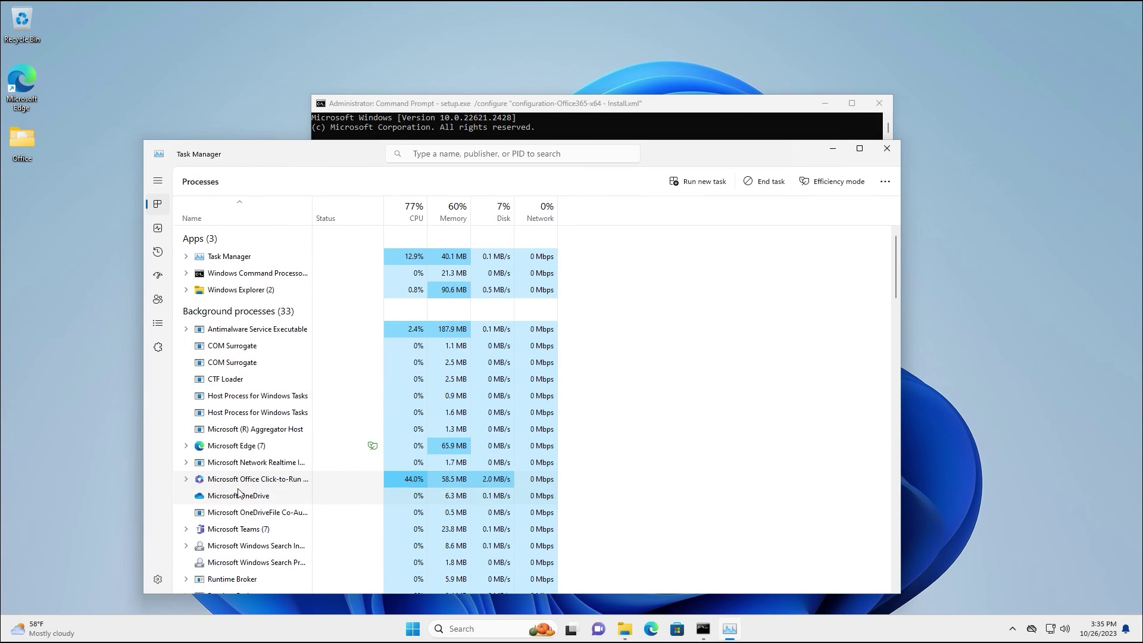
Sort processes by memory and widen names to show Microsoft Office Click-to-Run (SxS)
click(449, 212)
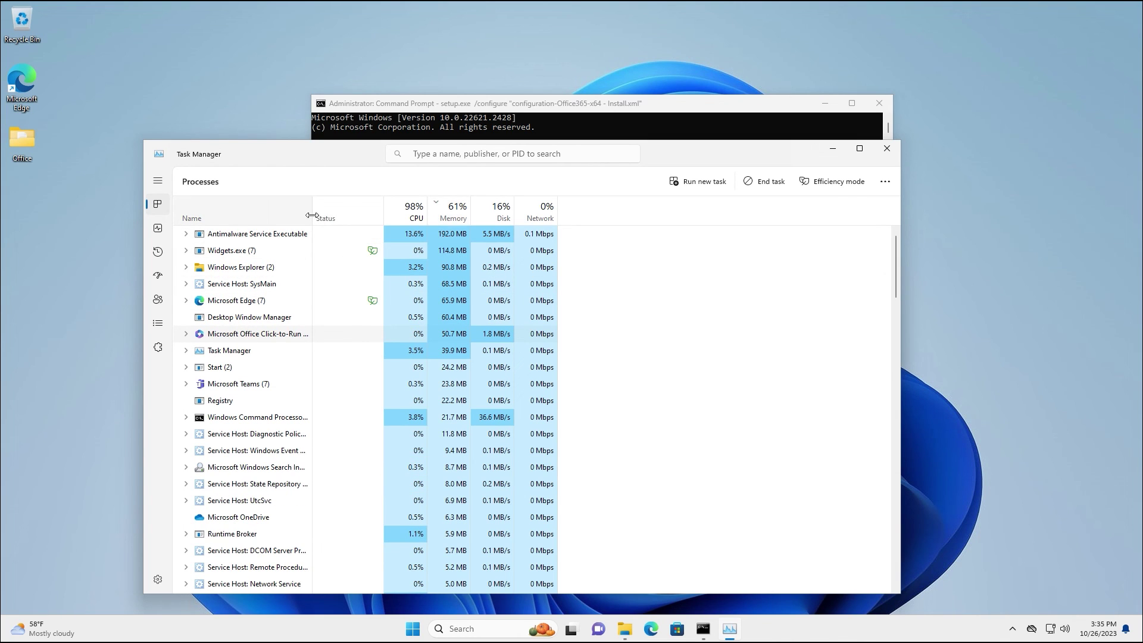
drag(313, 219, 389, 219)
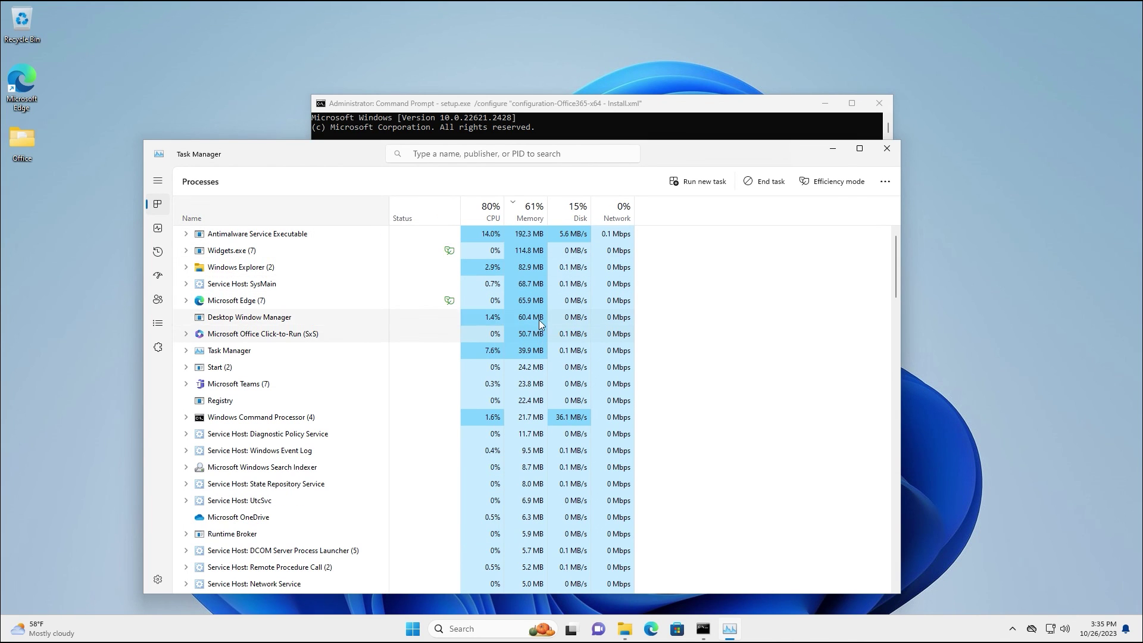